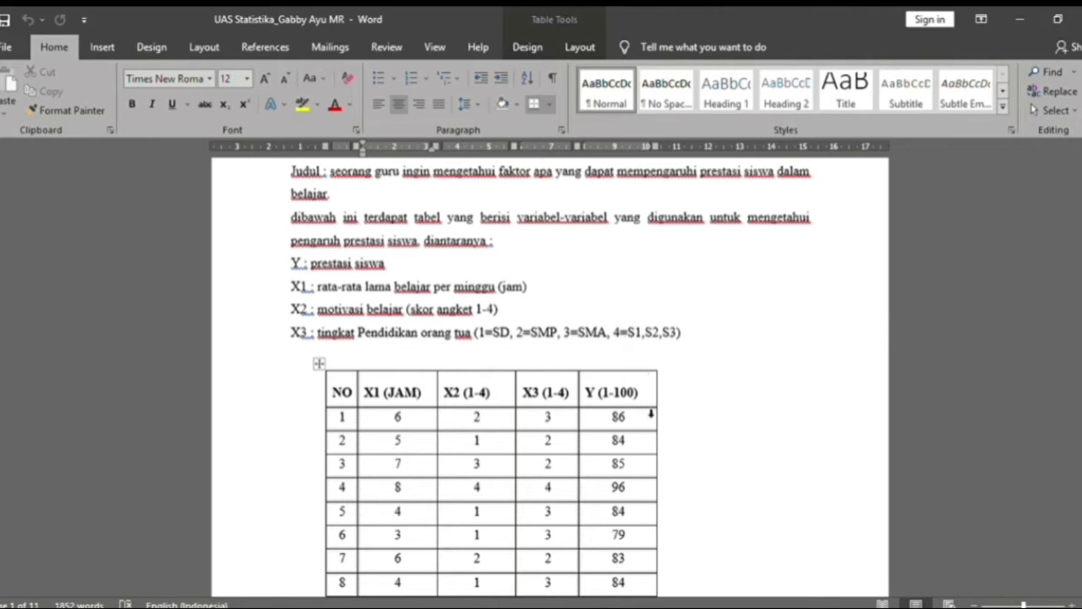
# Review the student data table and the t-test, F-test and coefficient of determination explanations under "Jawaban nomor 2".
pyautogui.press('Down')
pyautogui.scroll(-10, 651, 412)
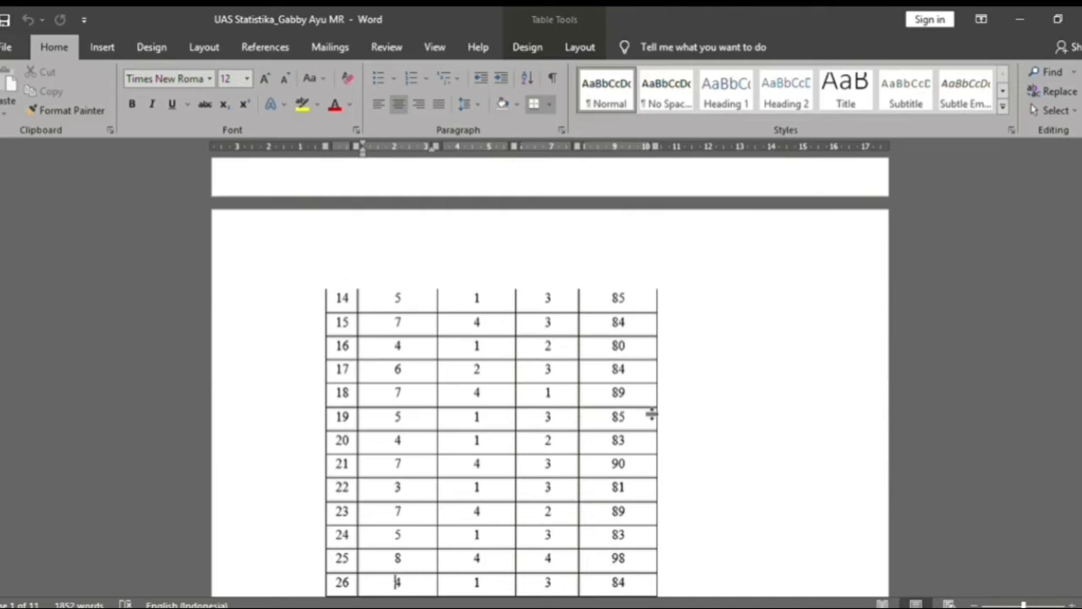
pyautogui.press('pagedown')
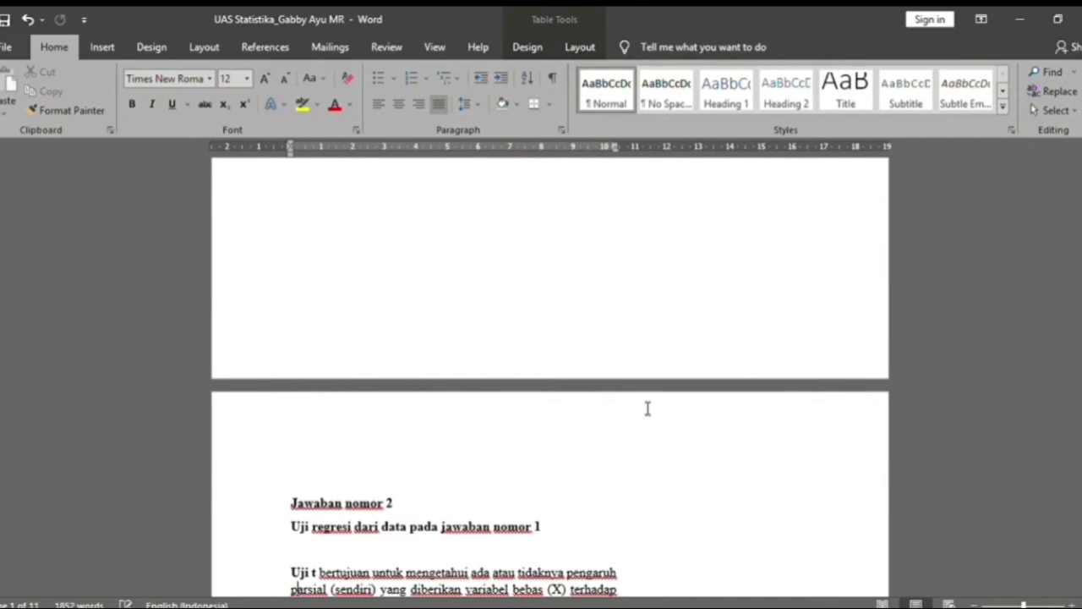
pyautogui.scroll(-1, 676, 422)
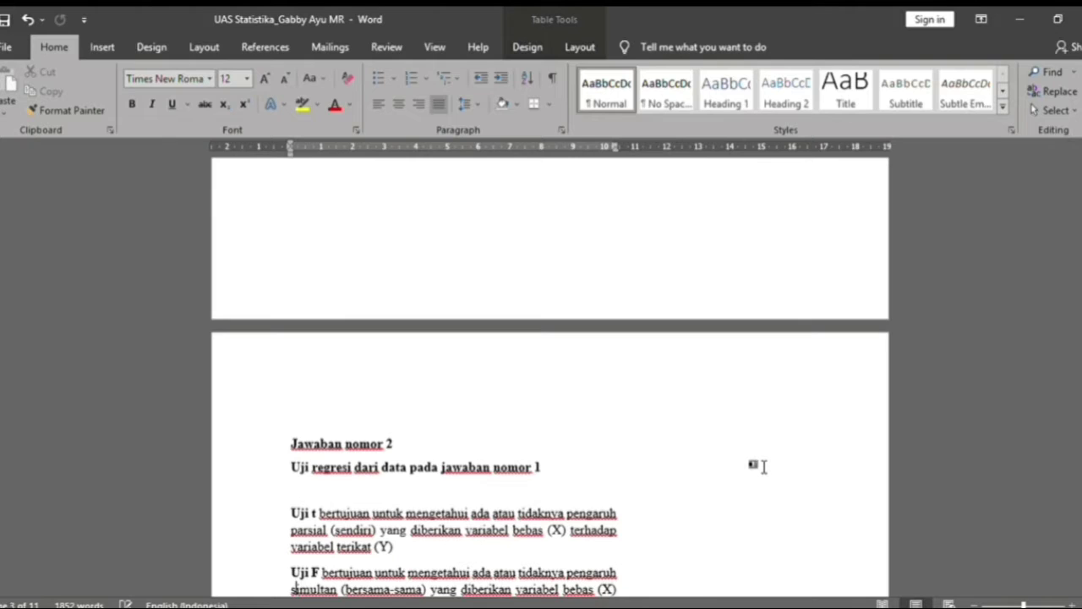
pyautogui.scroll(-1, 764, 466)
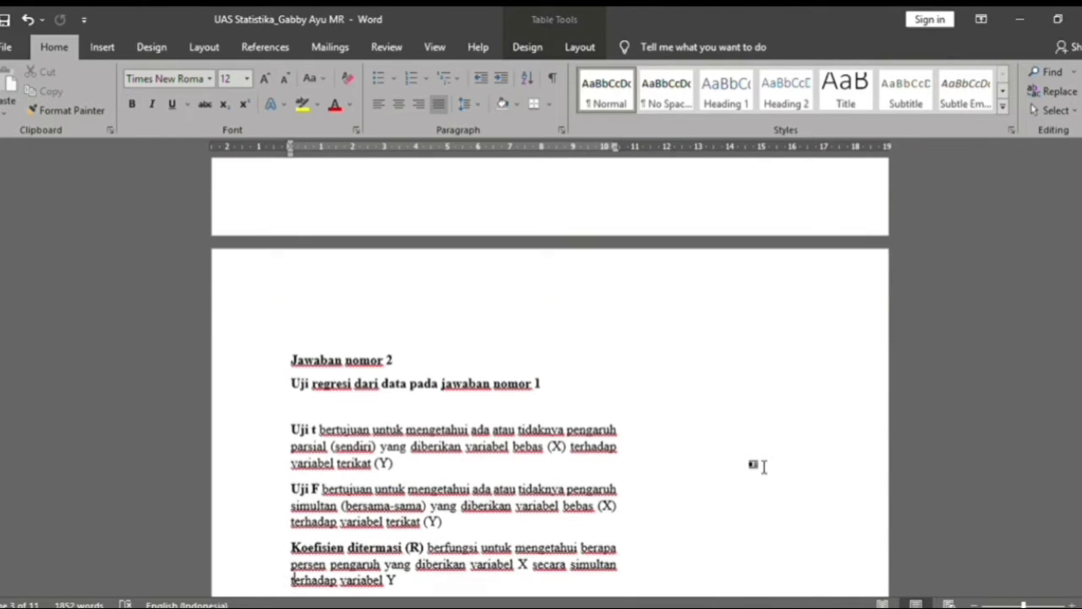
pyautogui.scroll(-1, 764, 466)
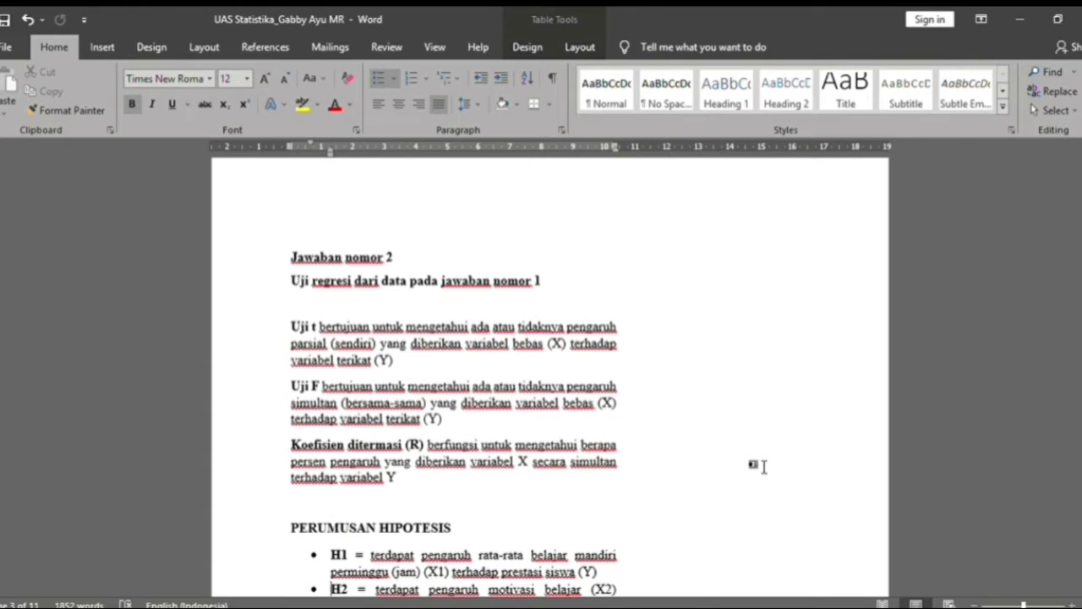
pyautogui.scroll(-1, 763, 466)
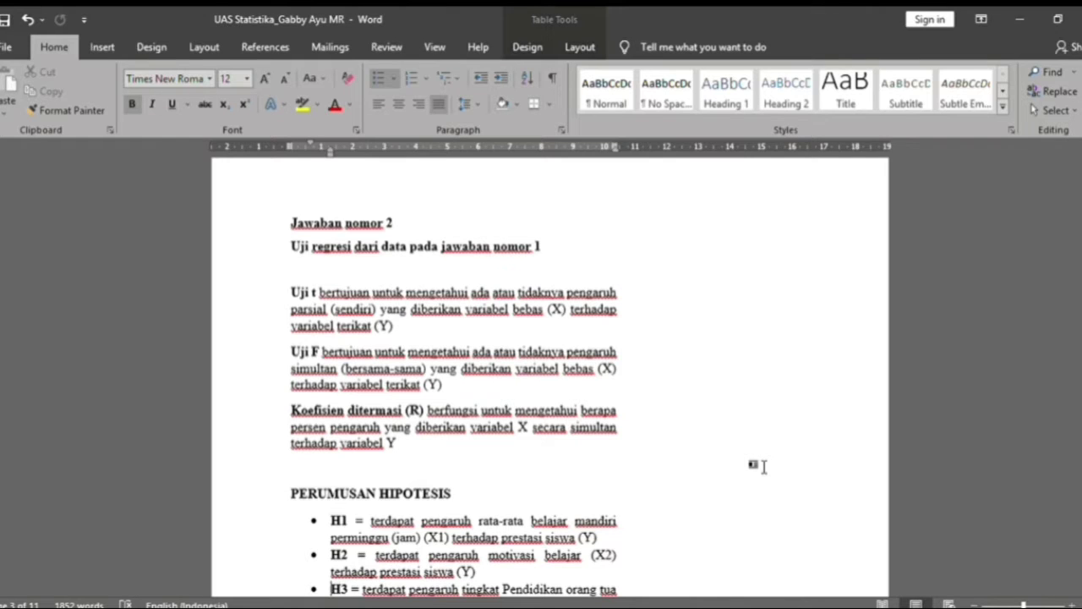
# Read hypotheses H1 to H4 and the confidence level under "PERUMUSAN HIPOTESIS".
pyautogui.press('Down')
pyautogui.press('Down')
pyautogui.press('Down')
pyautogui.press('Down')
pyautogui.press('Down')
pyautogui.press('Down')
pyautogui.press('Down')
pyautogui.press('Down')
pyautogui.press('Down')
pyautogui.press('Down')
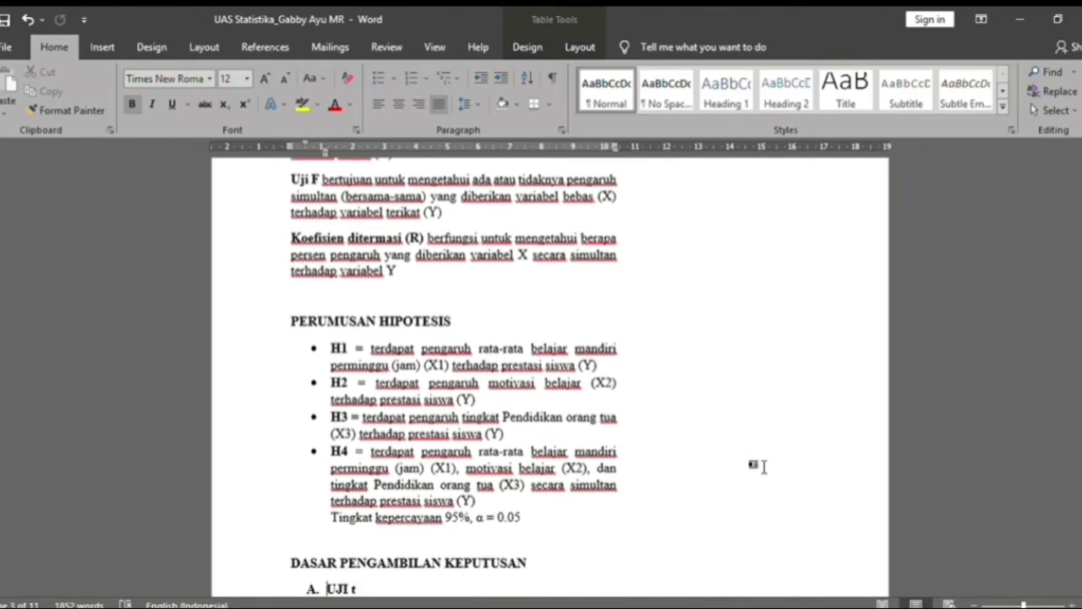
pyautogui.press('Down')
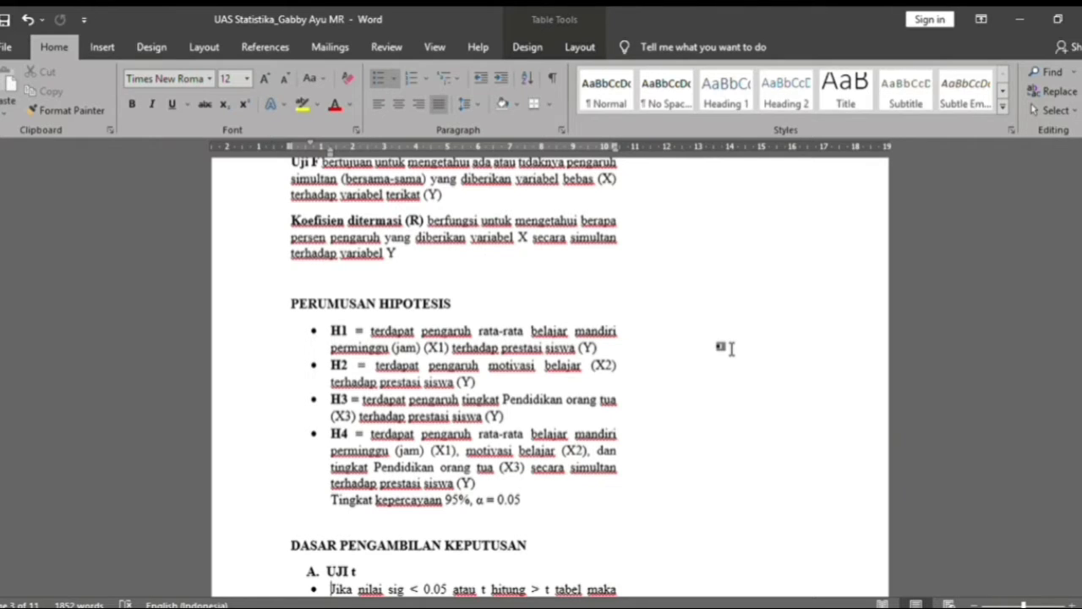
pyautogui.press('Down')
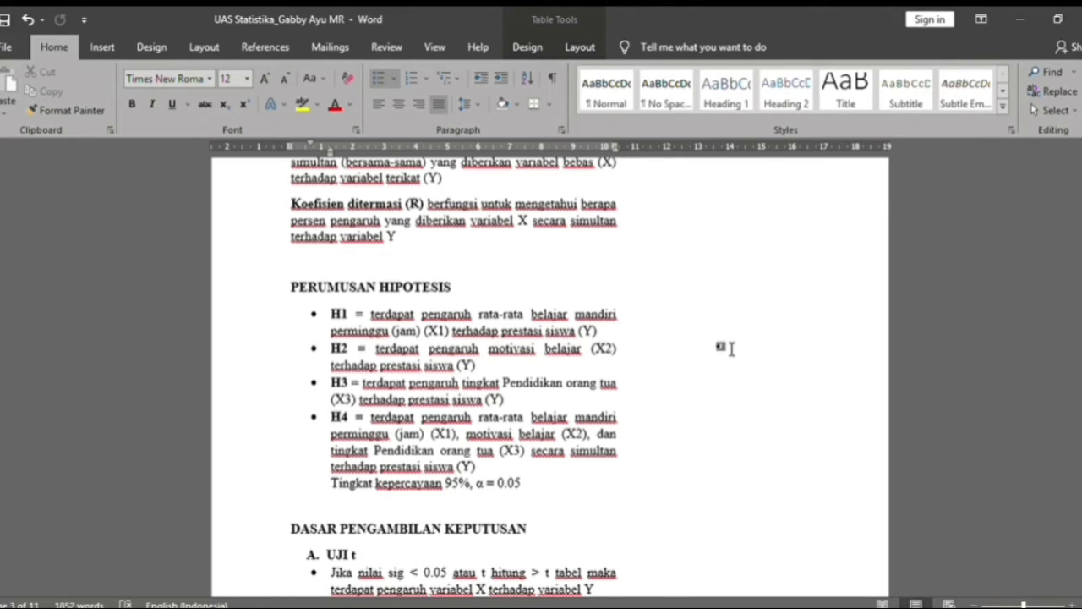
# Examine the t-test and F-test decision criteria and table-value formulas under "DASAR PENGAMBILAN KEPUTUSAN".
pyautogui.press('Down')
pyautogui.press('Down')
pyautogui.press('Down')
pyautogui.press('Down')
pyautogui.press('Down')
pyautogui.press('Down')
pyautogui.press('Down')
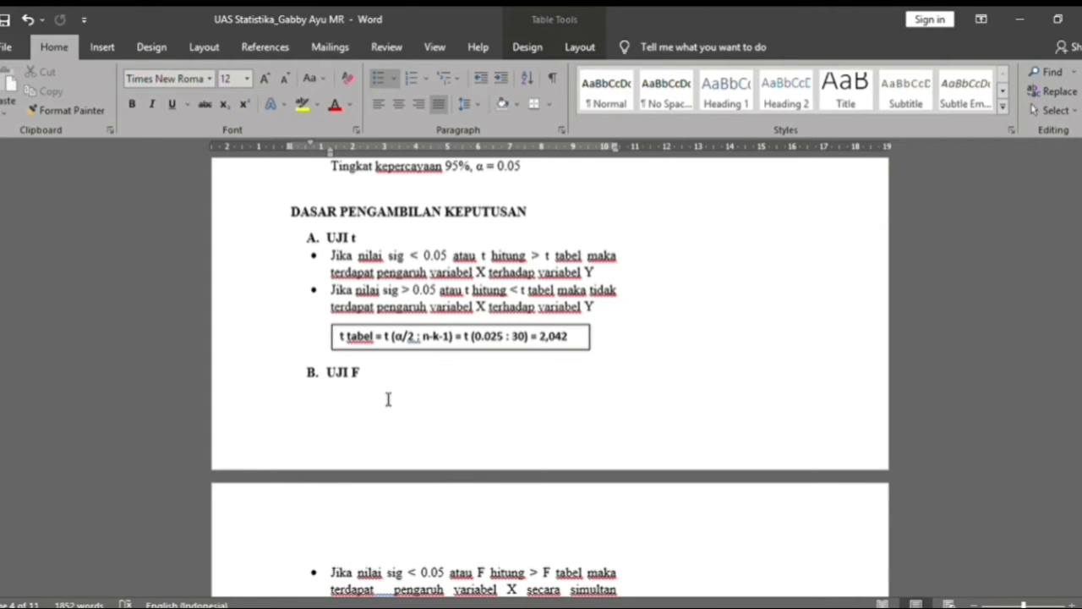
pyautogui.press('Down')
pyautogui.press('Down')
pyautogui.press('Down')
pyautogui.press('Down')
pyautogui.press('Down')
pyautogui.press('Down')
pyautogui.press('Down')
pyautogui.press('Down')
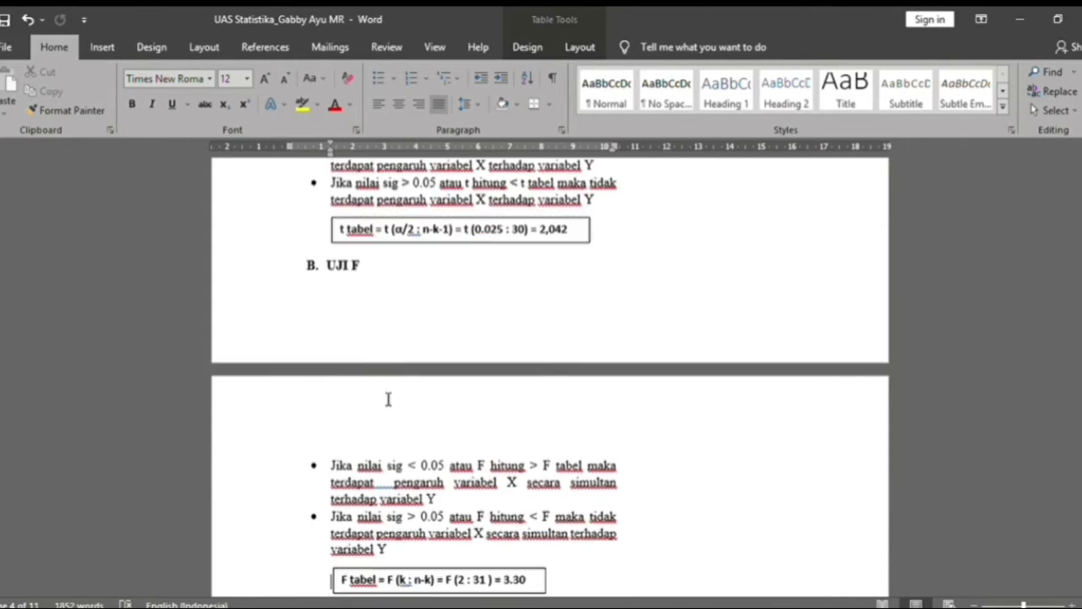
pyautogui.press('Down')
pyautogui.press('Down')
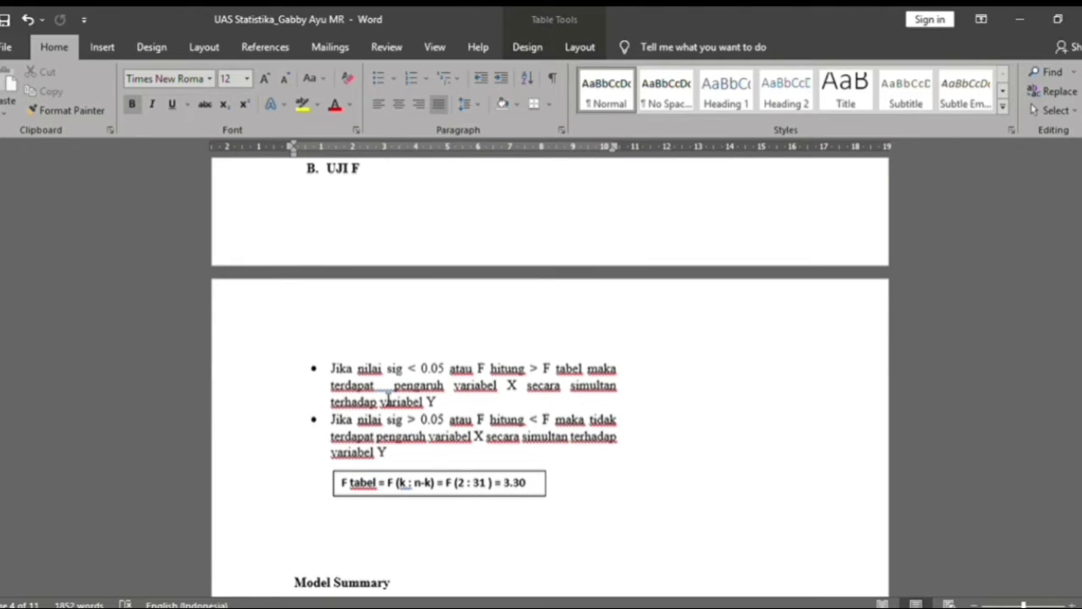
# Go back up the document from the F-test criteria, past the start of the decision criteria section.
pyautogui.press('Up')
pyautogui.press('Up')
pyautogui.press('Up')
pyautogui.press('Up')
pyautogui.press('Up')
pyautogui.press('Up')
pyautogui.press('Up')
pyautogui.press('Up')
pyautogui.press('Up')
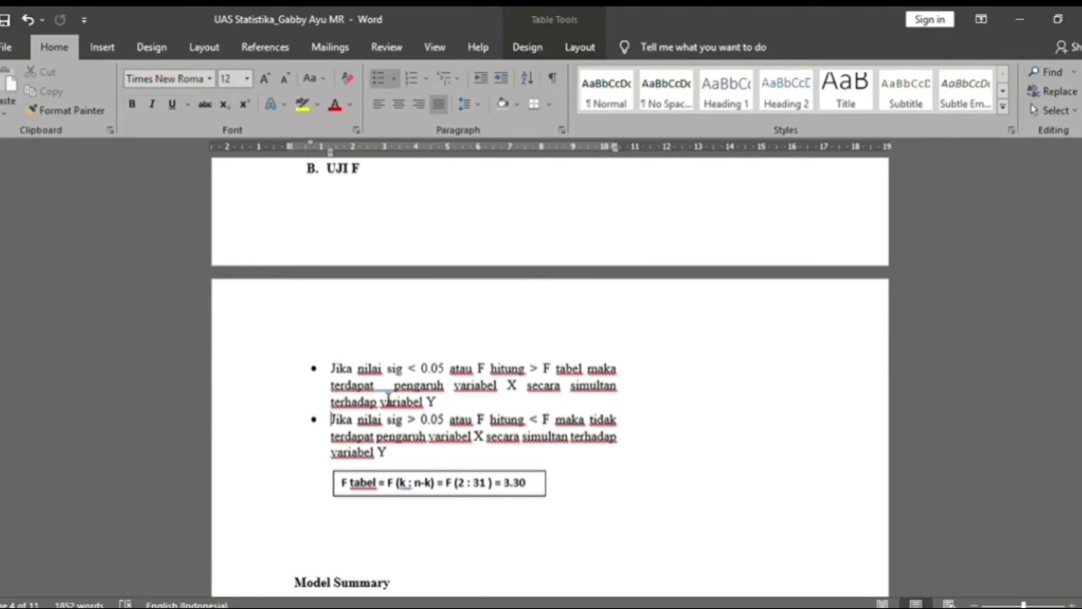
pyautogui.press('Up')
pyautogui.press('Up')
pyautogui.press('Up')
pyautogui.press('Up')
pyautogui.press('Up')
pyautogui.press('Up')
pyautogui.press('Up')
pyautogui.press('Up')
pyautogui.press('Up')
pyautogui.press('Up')
pyautogui.press('Up')
pyautogui.press('Up')
pyautogui.press('Up')
pyautogui.press('Up')
pyautogui.press('Up')
pyautogui.press('Up')
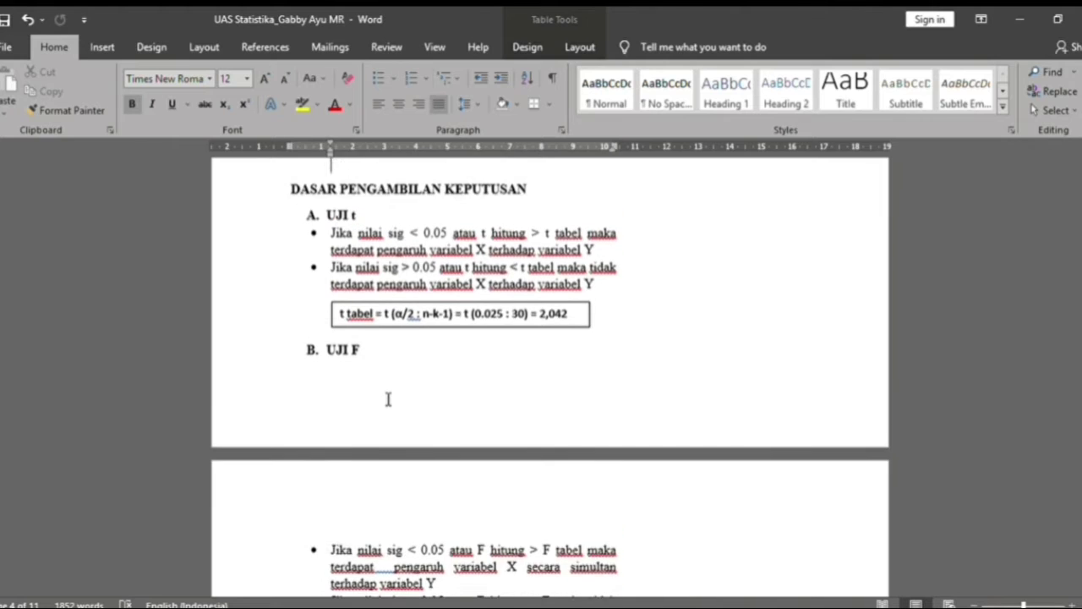
pyautogui.press('Up')
pyautogui.press('Up')
pyautogui.press('Up')
pyautogui.press('Up')
pyautogui.press('Up')
pyautogui.press('Up')
pyautogui.press('Up')
pyautogui.press('Up')
pyautogui.press('Up')
pyautogui.press('Up')
pyautogui.press('Up')
pyautogui.press('Up')
pyautogui.press('Up')
pyautogui.press('Up')
pyautogui.press('Up')
pyautogui.press('Up')
pyautogui.press('Up')
pyautogui.press('Up')
pyautogui.press('Up')
pyautogui.press('Up')
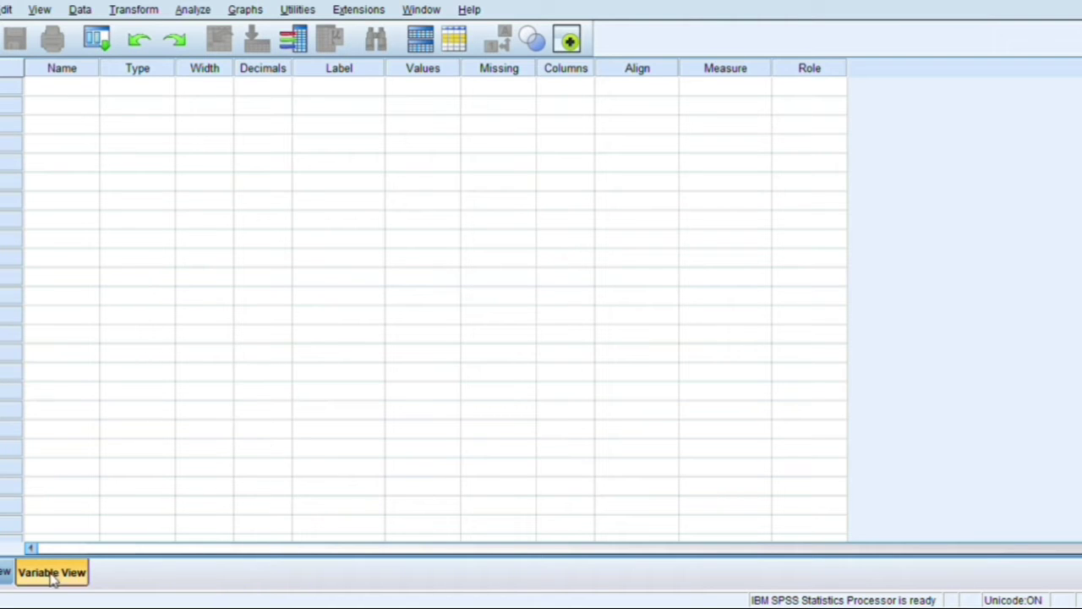
# In SPSS Statistics, define four variables named X1, X2, X3 and Y in consecutive rows.
pyautogui.click(70, 89)
pyautogui.write('x')
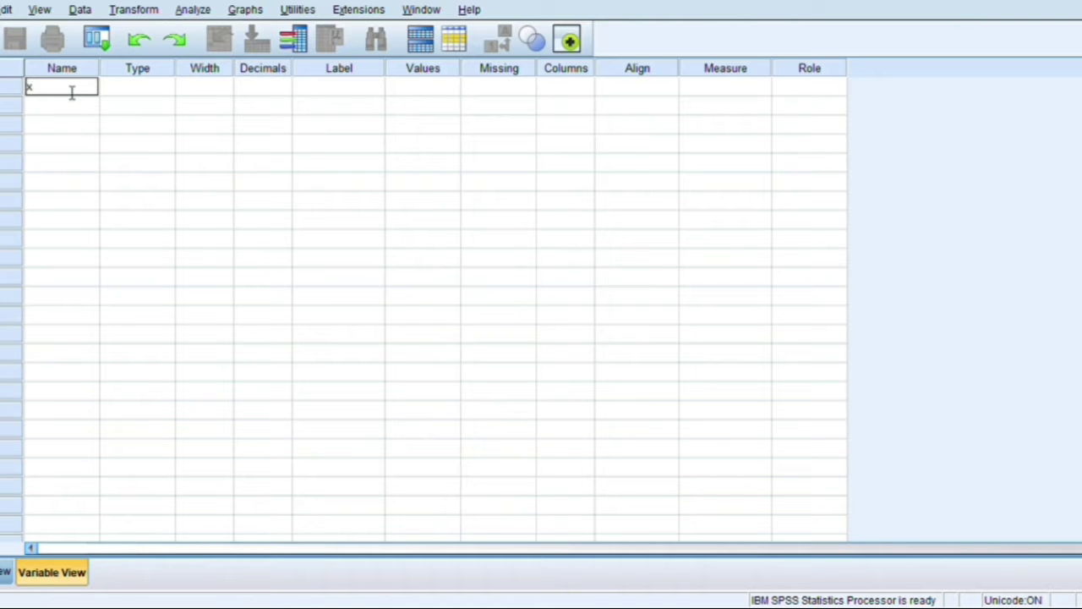
pyautogui.press('BackSpace')
pyautogui.write('X1')
pyautogui.press('Return')
pyautogui.write('X2')
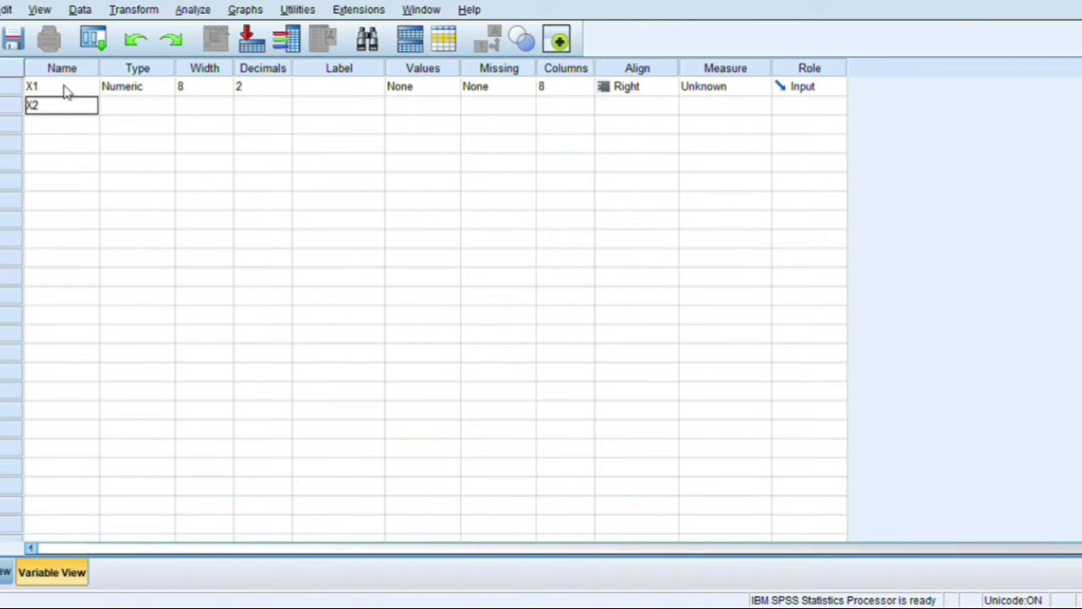
pyautogui.press('Return')
pyautogui.write('X3')
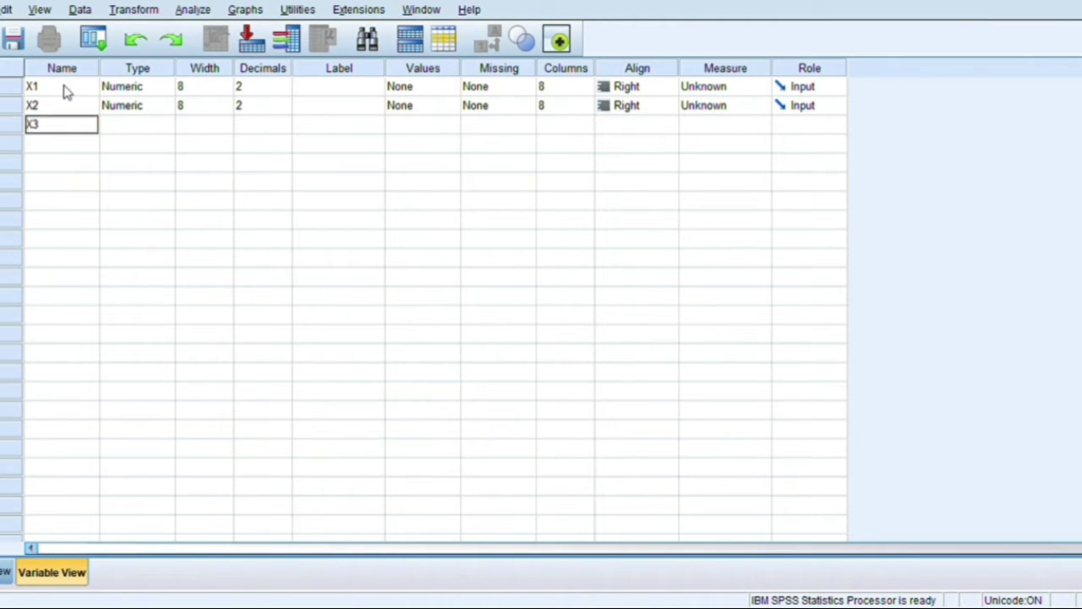
pyautogui.press('Return')
pyautogui.write('Y')
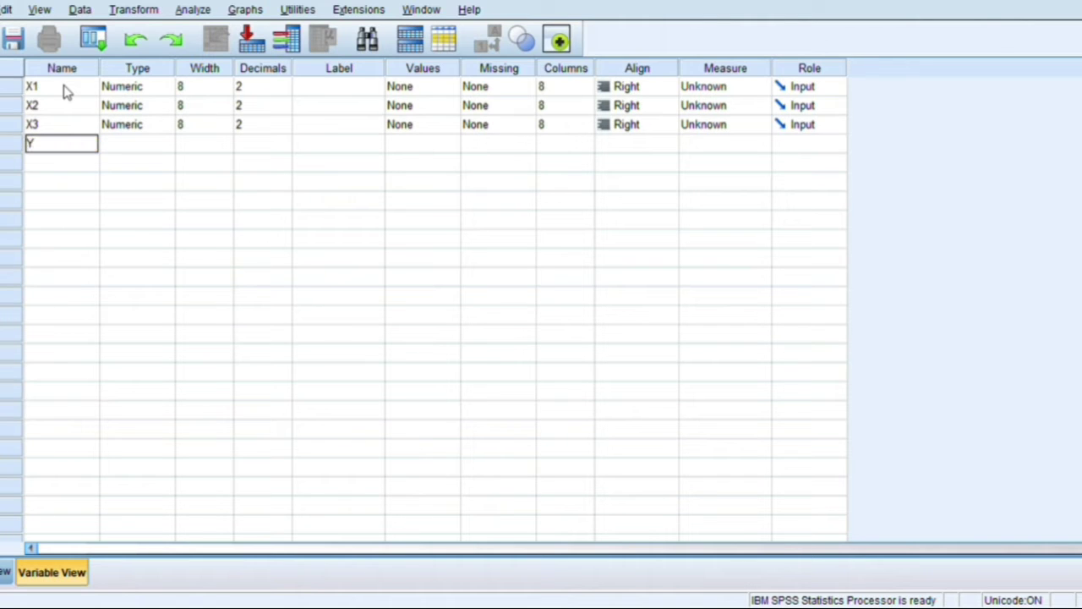
pyautogui.press('Return')
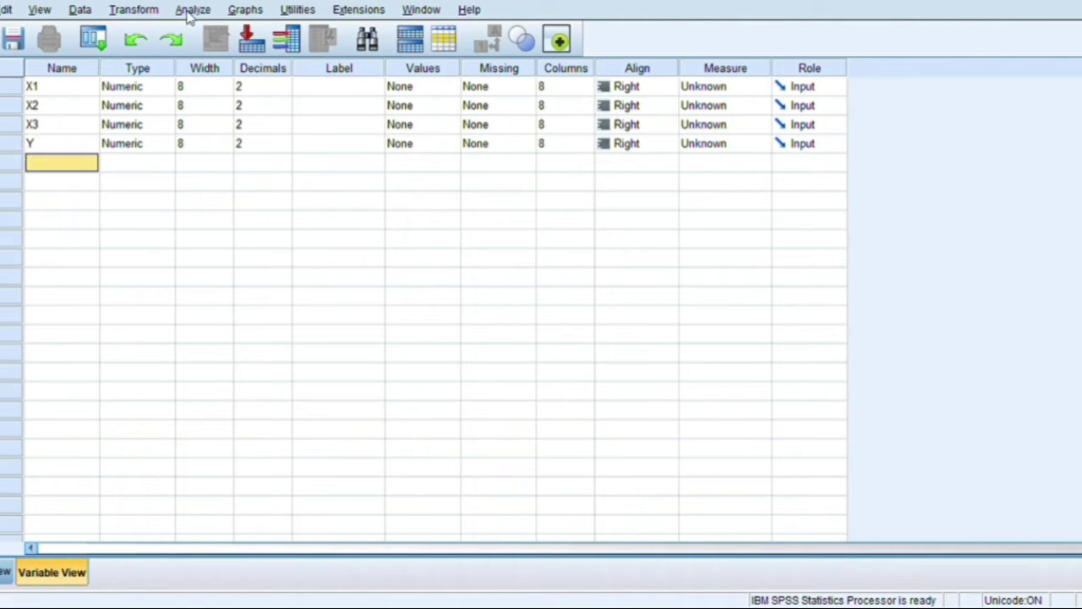
# Label variable X1 as "RATA-RATA BELAJAR PER MINGGU".
pyautogui.click(304, 87)
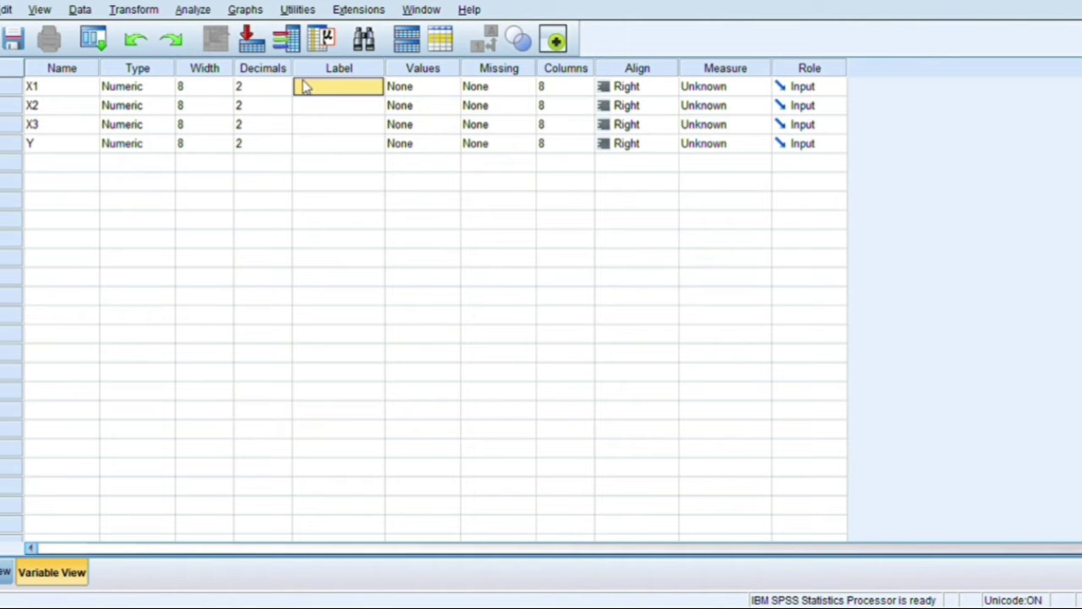
pyautogui.write('R')
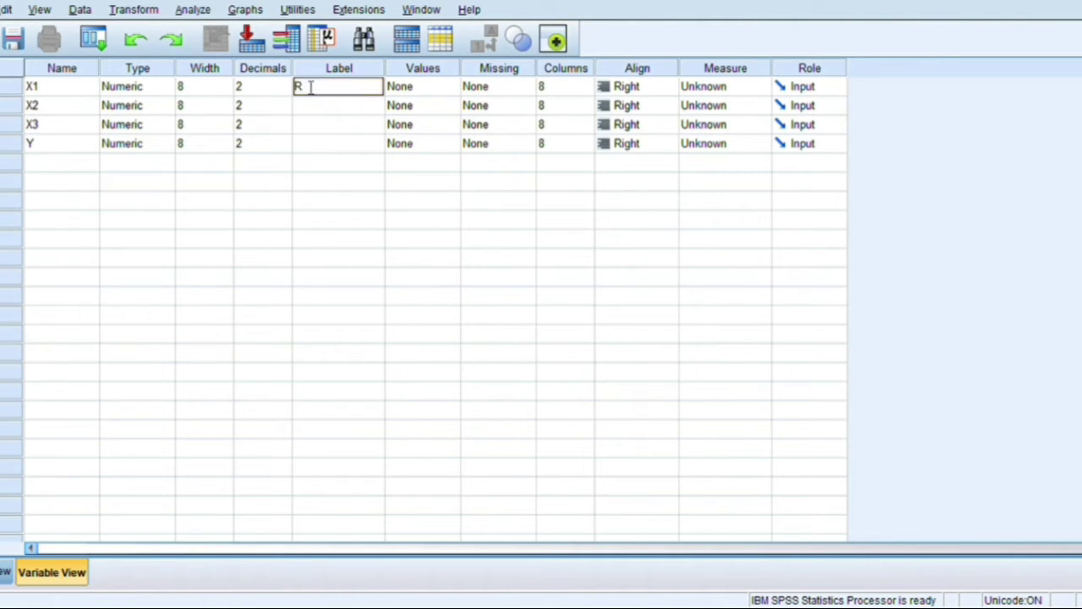
pyautogui.write('ATA-RAT')
pyautogui.write('BEKA')
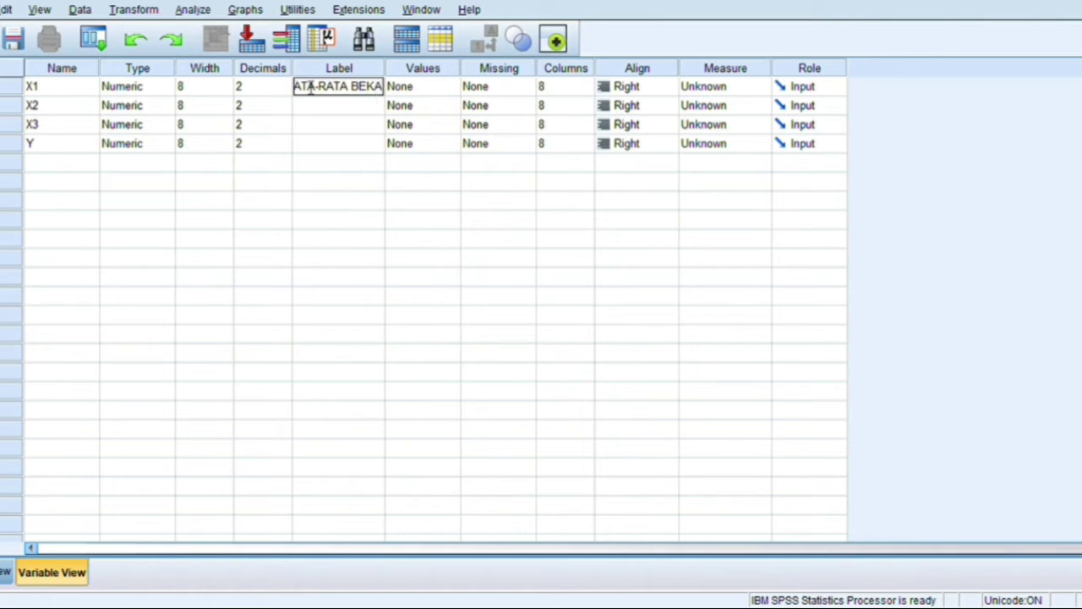
pyautogui.press('BackSpace')
pyautogui.press('BackSpace')
pyautogui.write('LAJAR P')
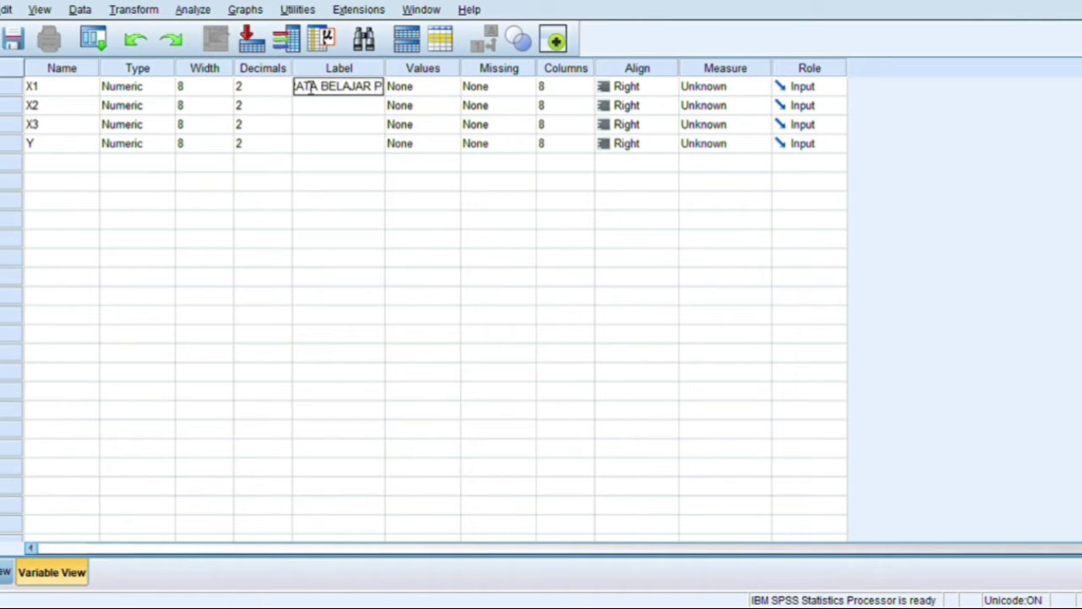
pyautogui.write('ER MINGG')
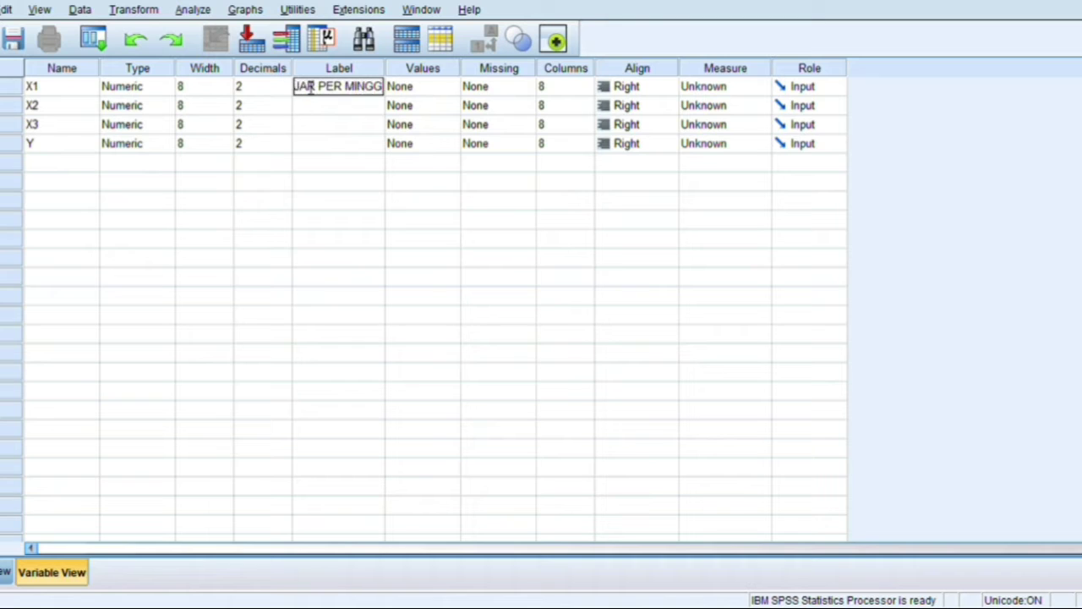
pyautogui.write('U')
pyautogui.press('Return')
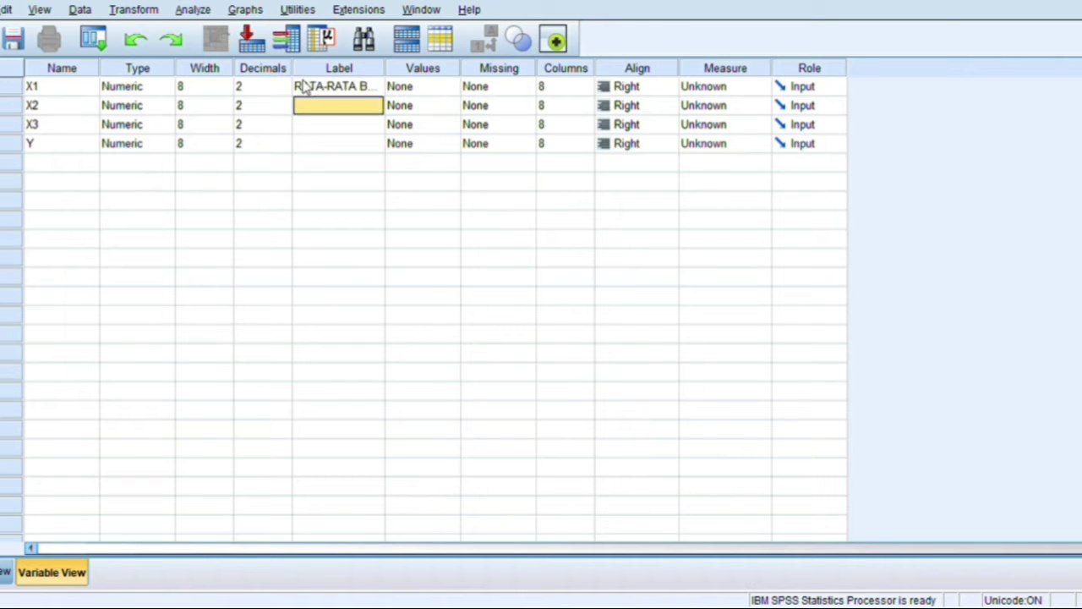
# Label variable X2 as "MOTIVASI BELAJAR".
pyautogui.write('M')
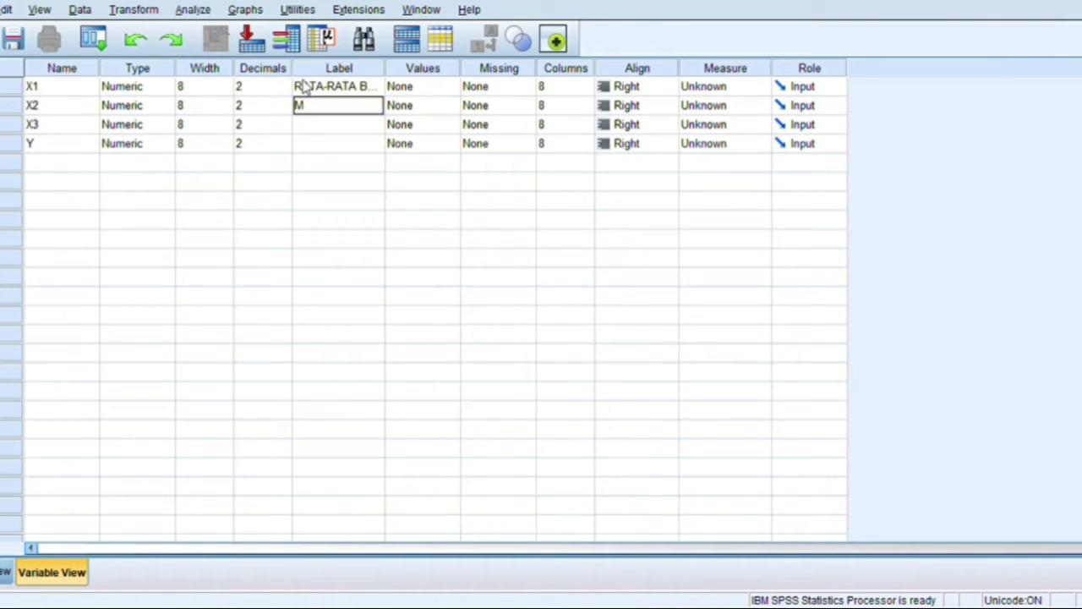
pyautogui.write('OTIVASI BEL')
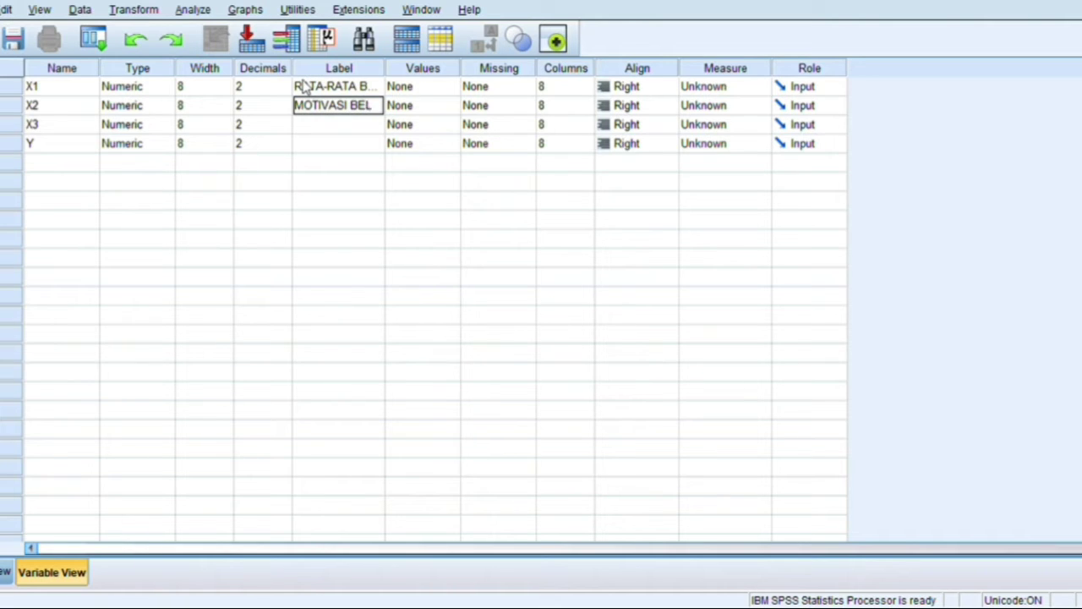
pyautogui.write('AJAR')
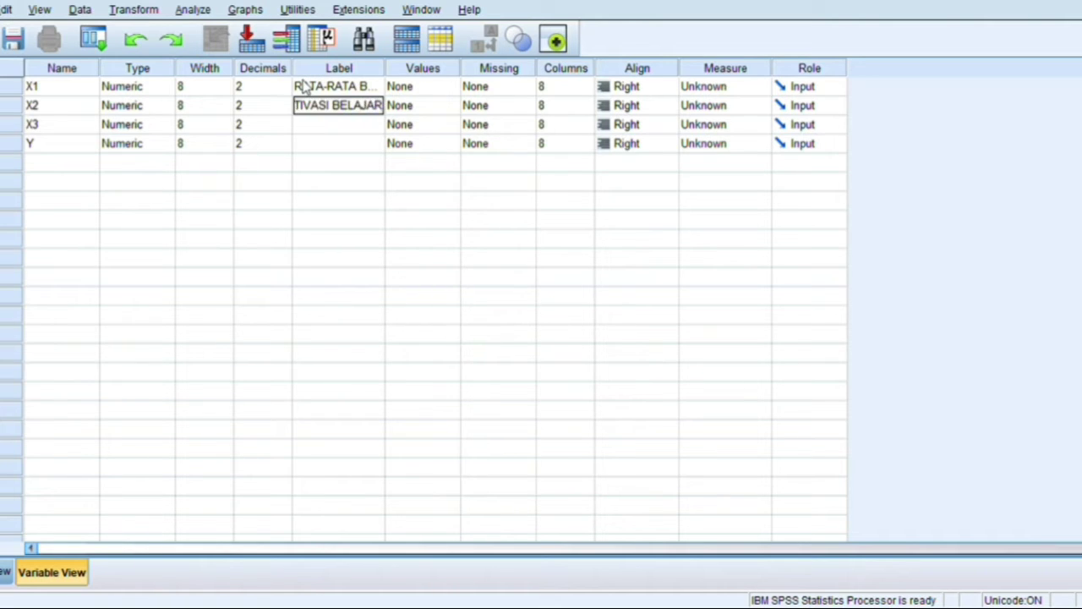
pyautogui.press('Return')
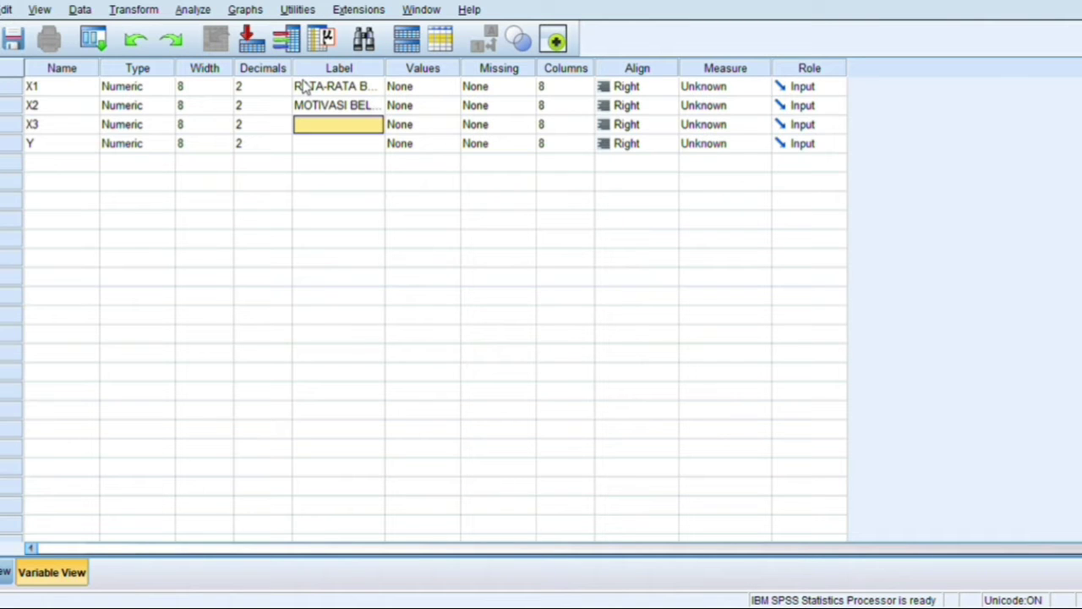
# Label variable X3 as "TINGKAT PENDIDIKAN ORANG TUA".
pyautogui.write('TIN')
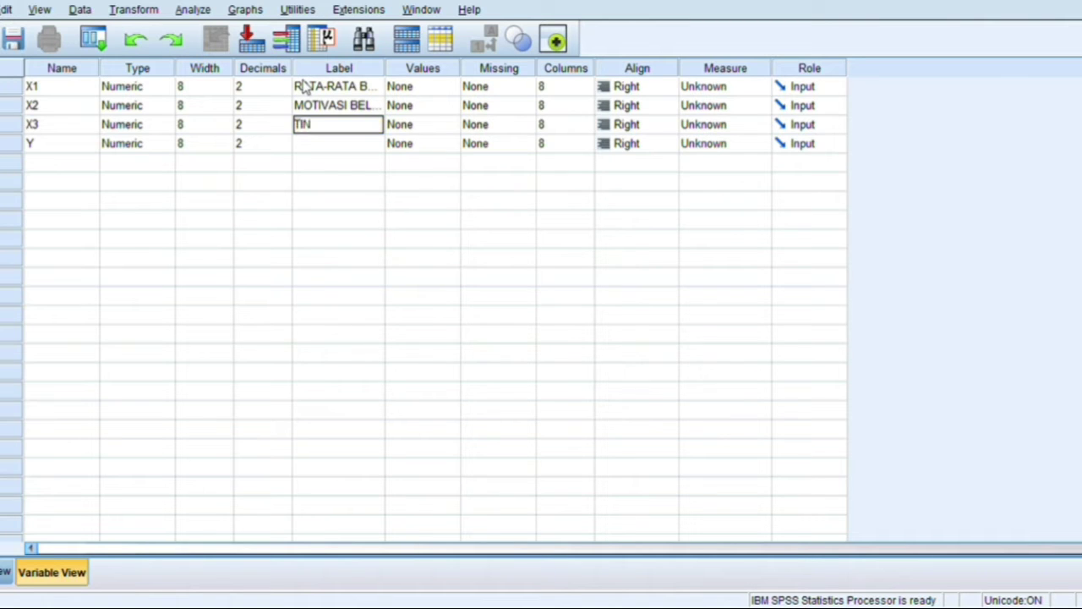
pyautogui.write('GKAT PEND')
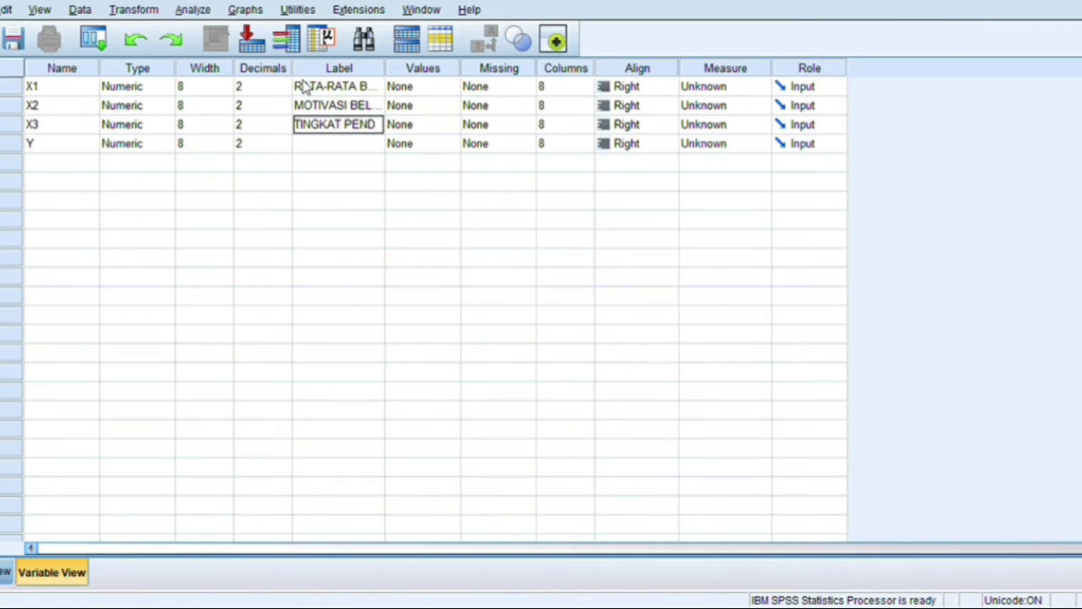
pyautogui.write('IDIKAN')
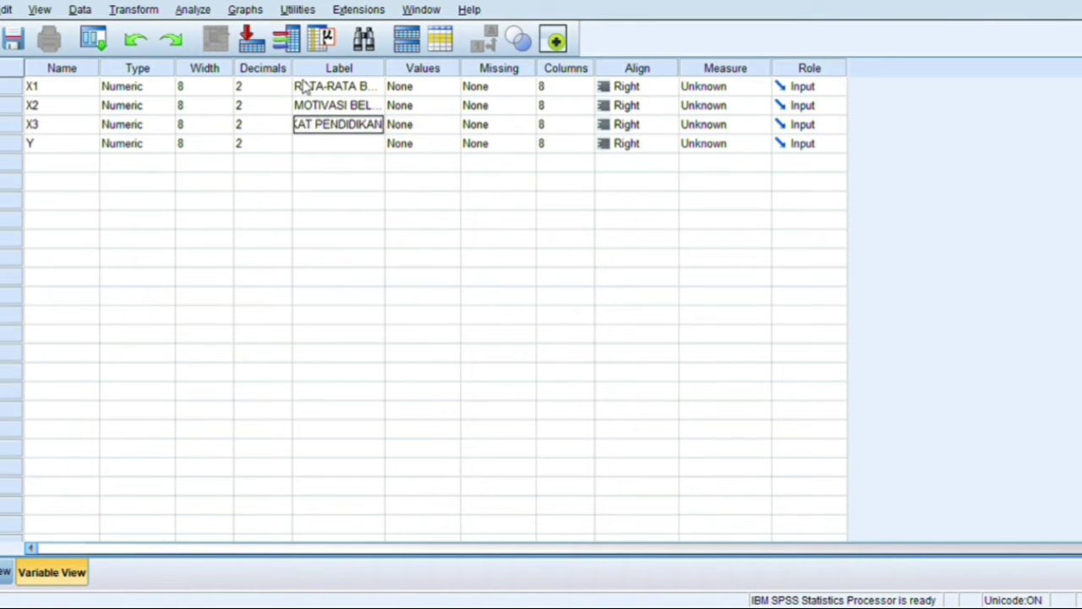
pyautogui.write(' ORANG TUA')
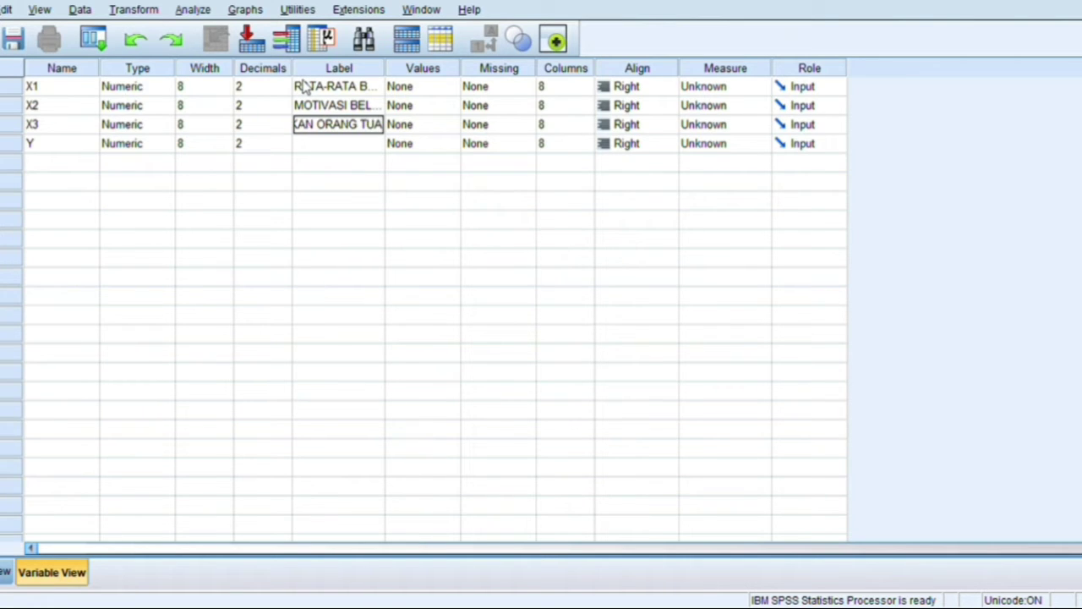
pyautogui.press('Return')
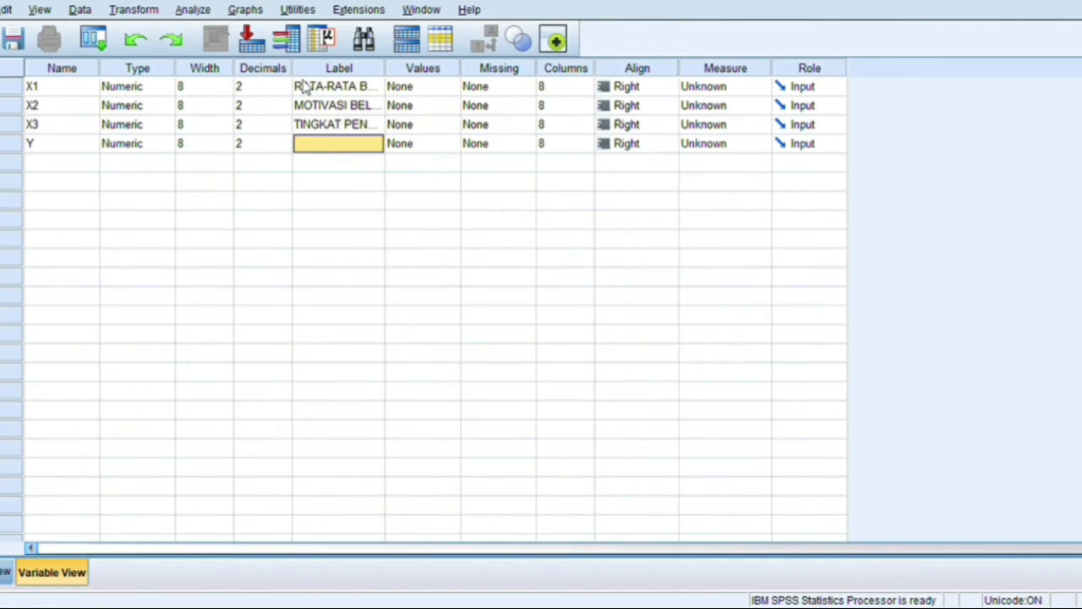
# Label variable Y as "PRESTASI SISWA".
pyautogui.write('PR')
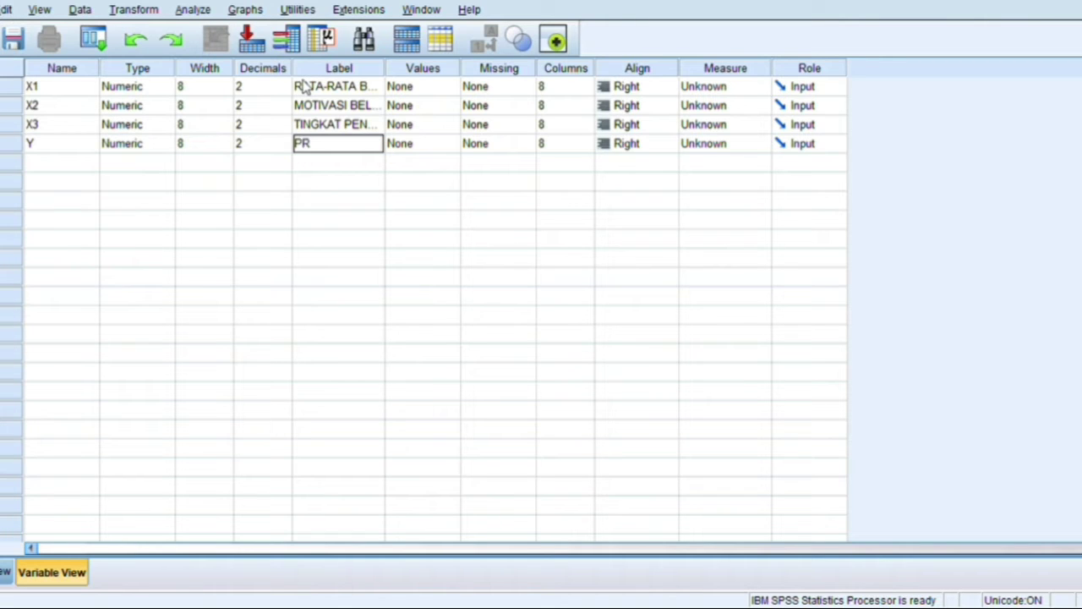
pyautogui.write('ESTASI SISWA')
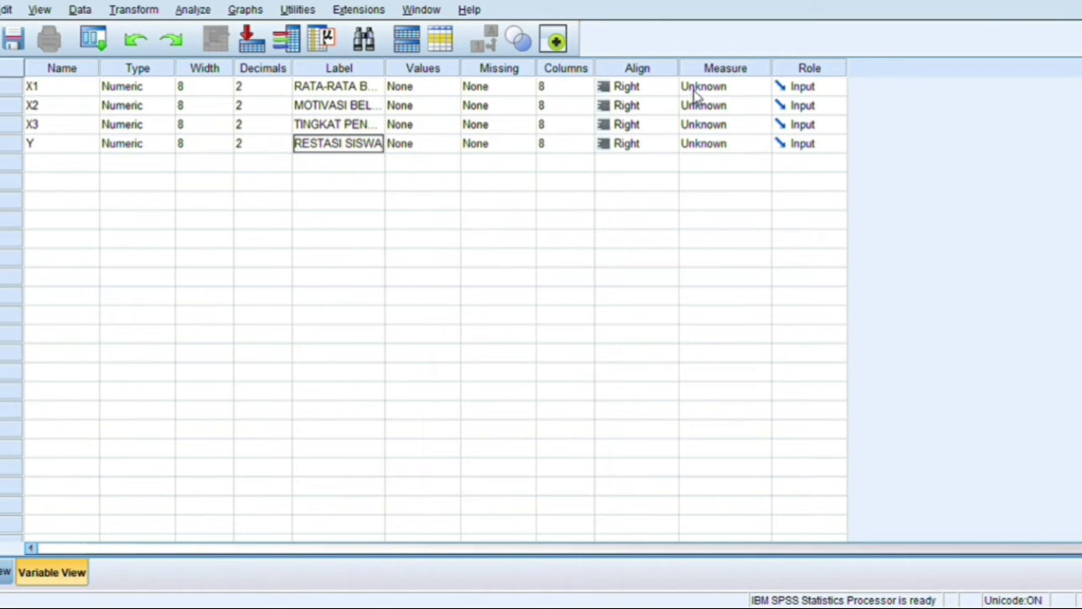
pyautogui.press('Return')
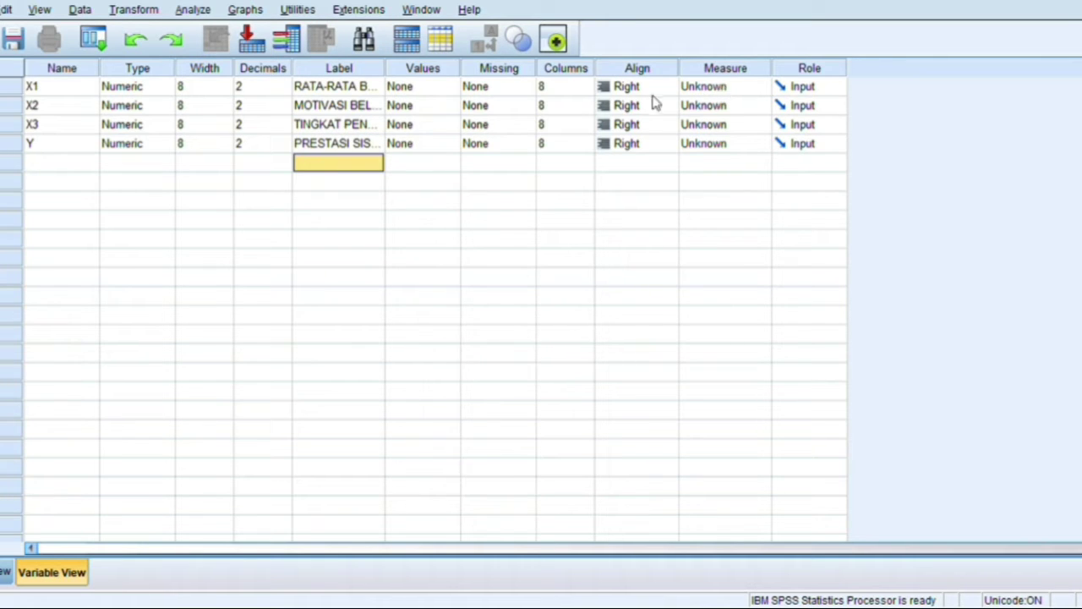
# Set the measurement level of variables X1, X2, X3 and Y to Scale.
pyautogui.click(708, 93)
pyautogui.click(707, 105)
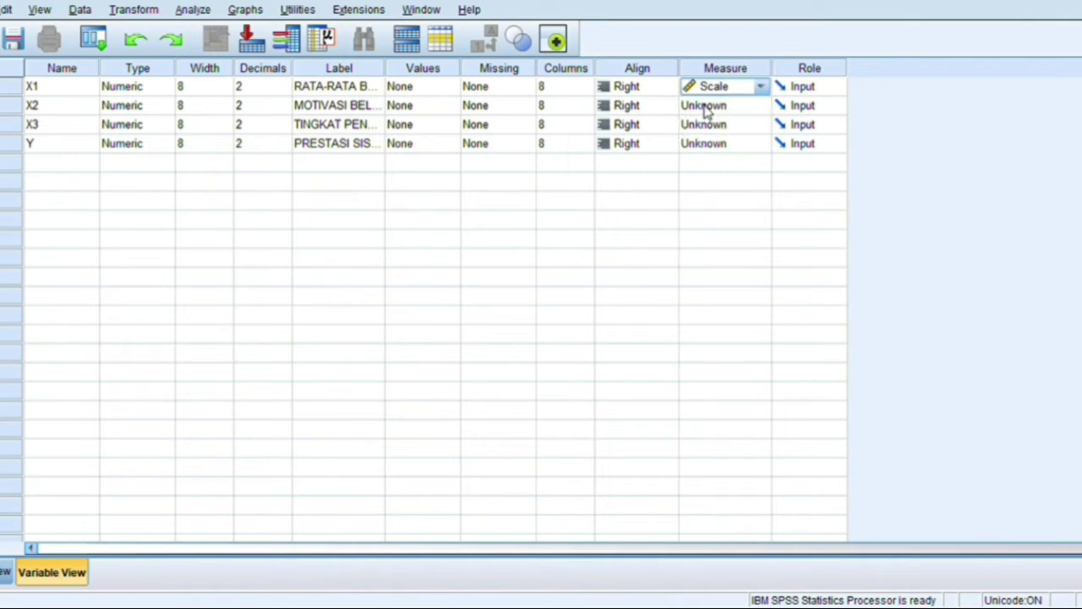
pyautogui.click(707, 108)
pyautogui.click(707, 124)
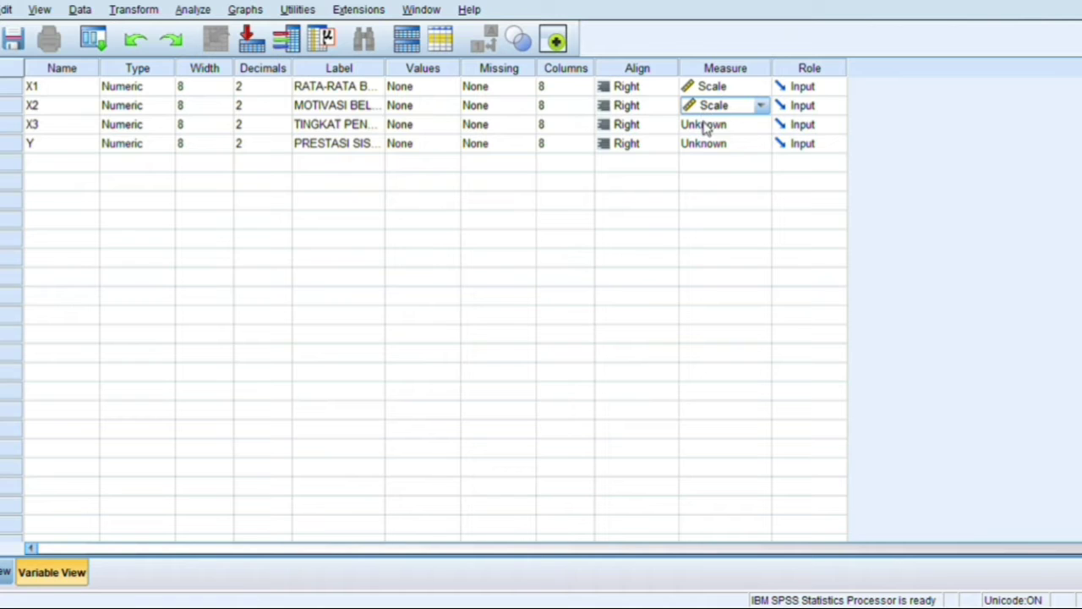
pyautogui.click(707, 126)
pyautogui.click(706, 144)
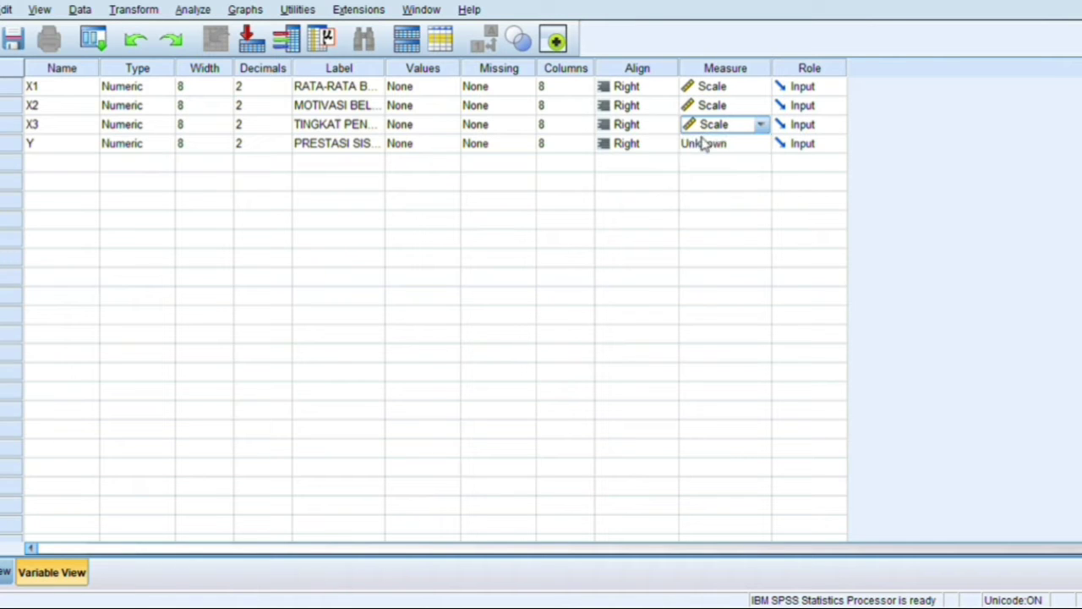
pyautogui.click(702, 149)
pyautogui.click(705, 163)
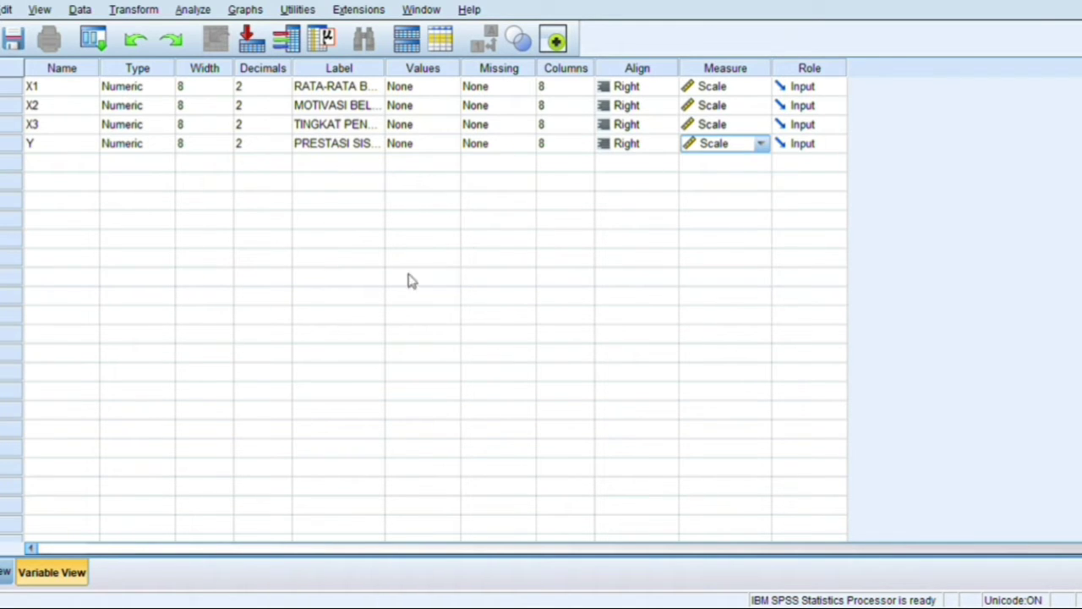
# Copy the X1, X2, X3 and Y values from the Excel worksheet and paste them into the SPSS data grid, starting at X1's first row.
pyautogui.hotkey('alt', 'Tab')
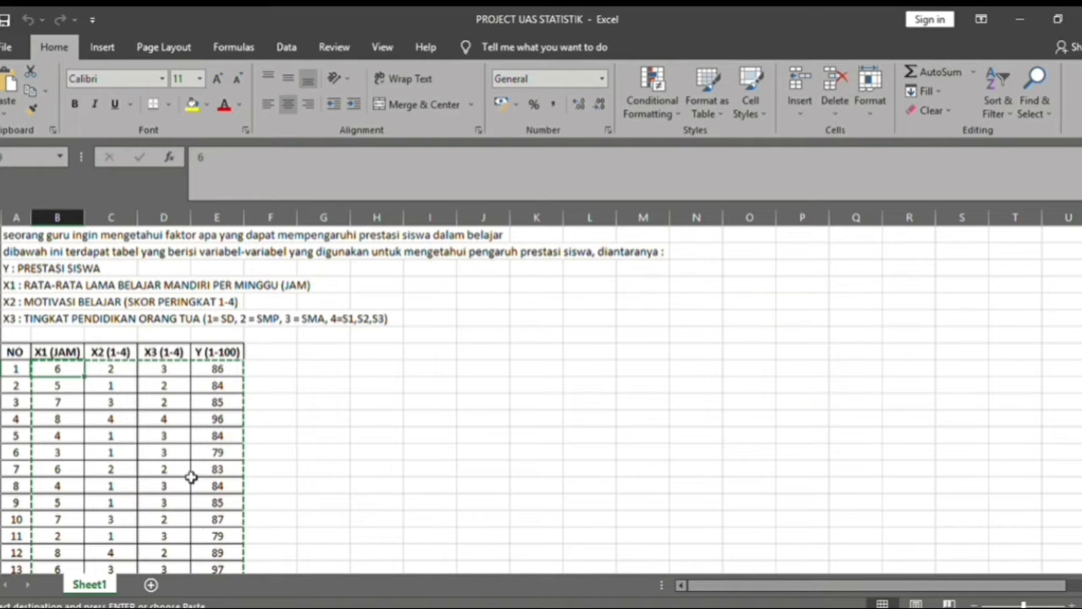
pyautogui.moveTo(67, 369); pyautogui.dragTo(212, 554)
pyautogui.click(69, 383)
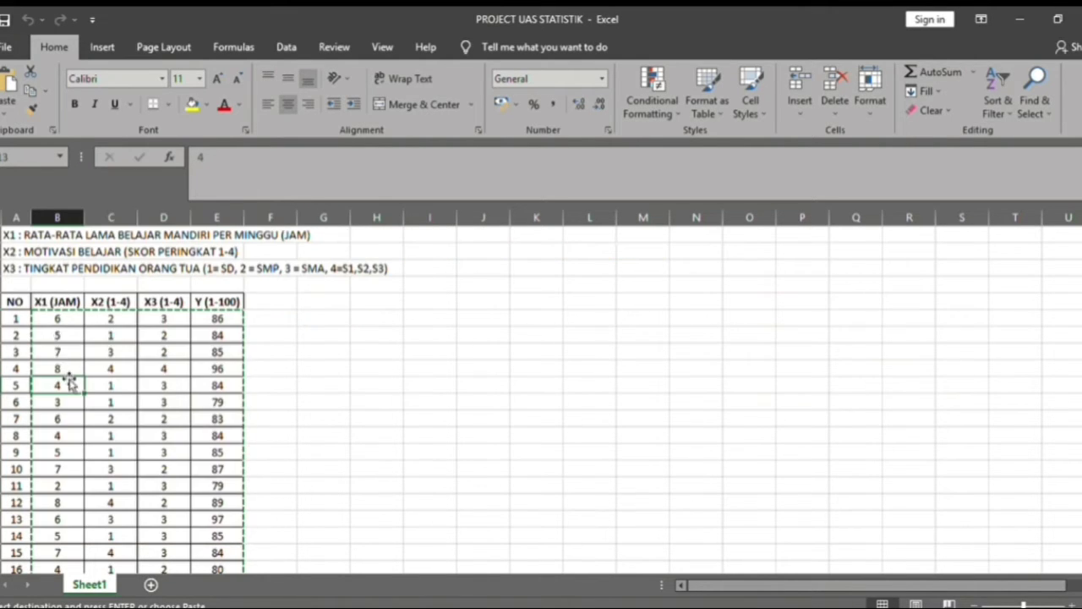
pyautogui.click(51, 320)
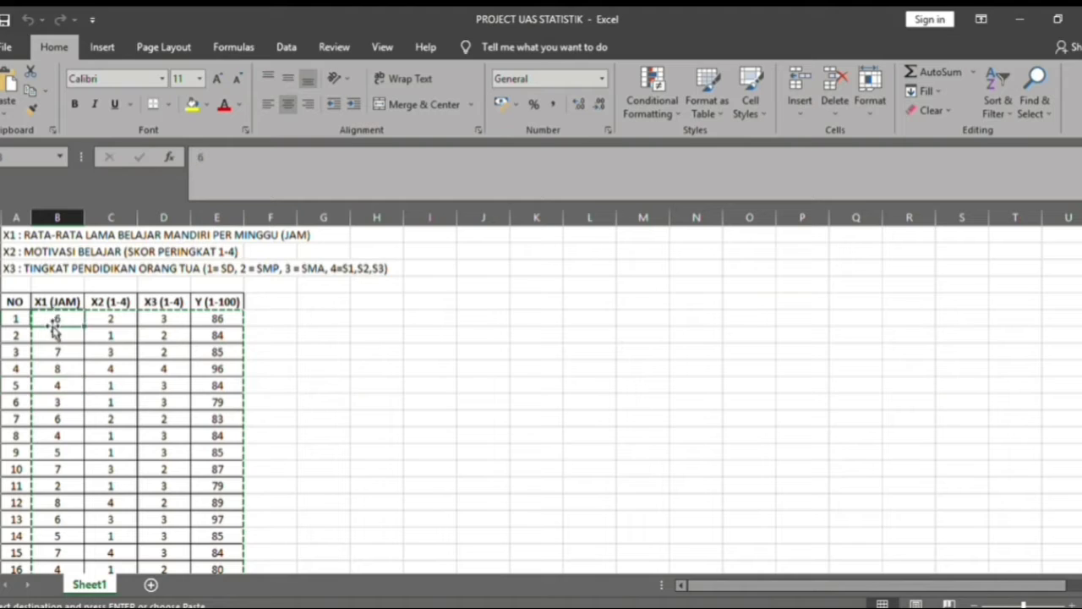
pyautogui.moveTo(52, 321); pyautogui.dragTo(196, 468)
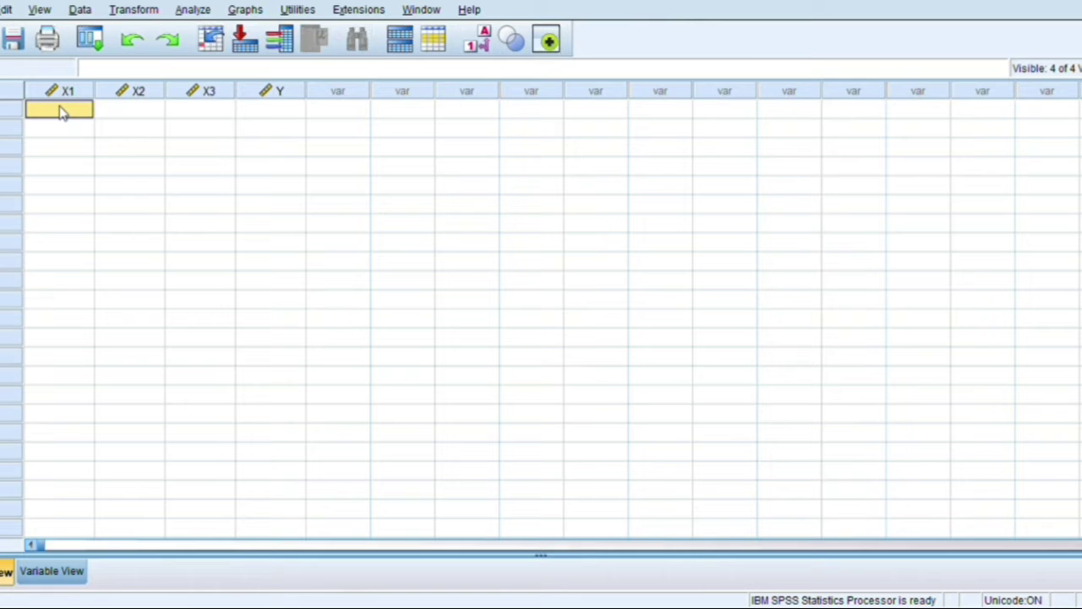
pyautogui.hotkey('ctrl', 'v')
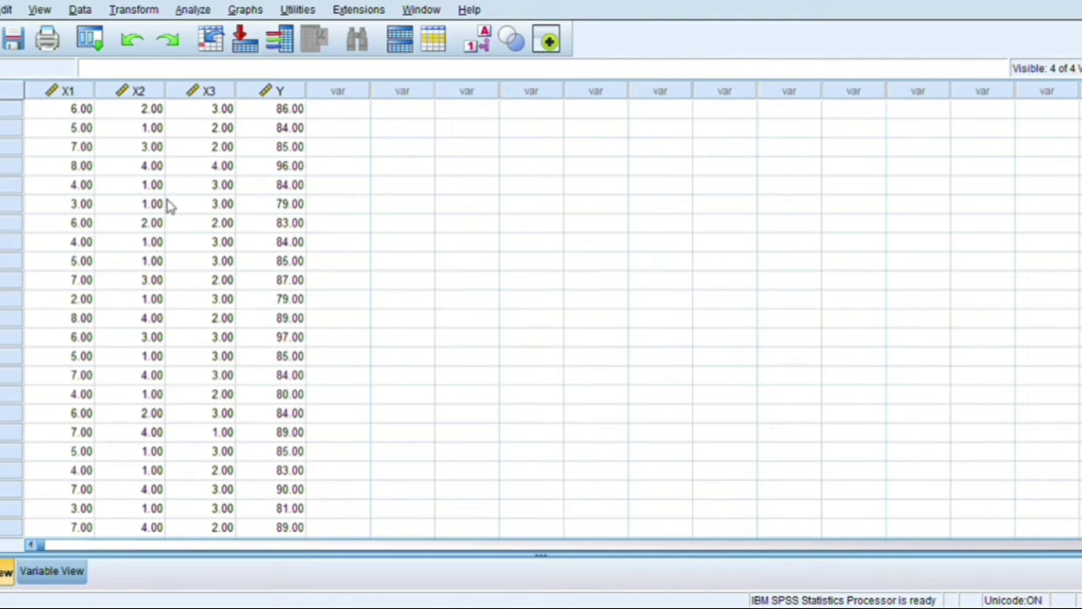
# Look up the Regression procedures among the SPSS analysis commands.
pyautogui.click(191, 10)
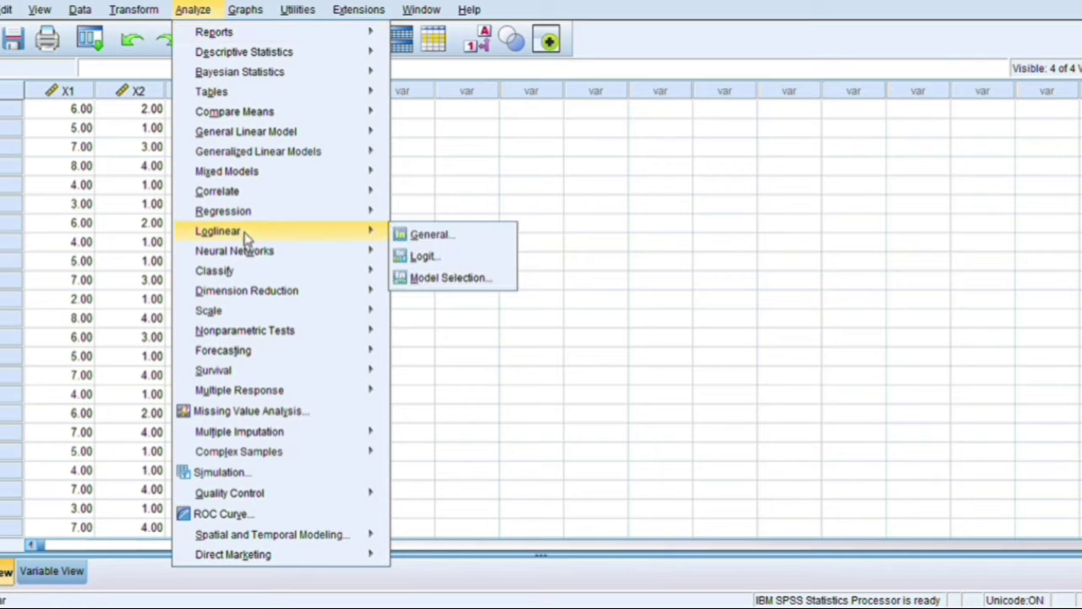
pyautogui.moveTo(236, 213)
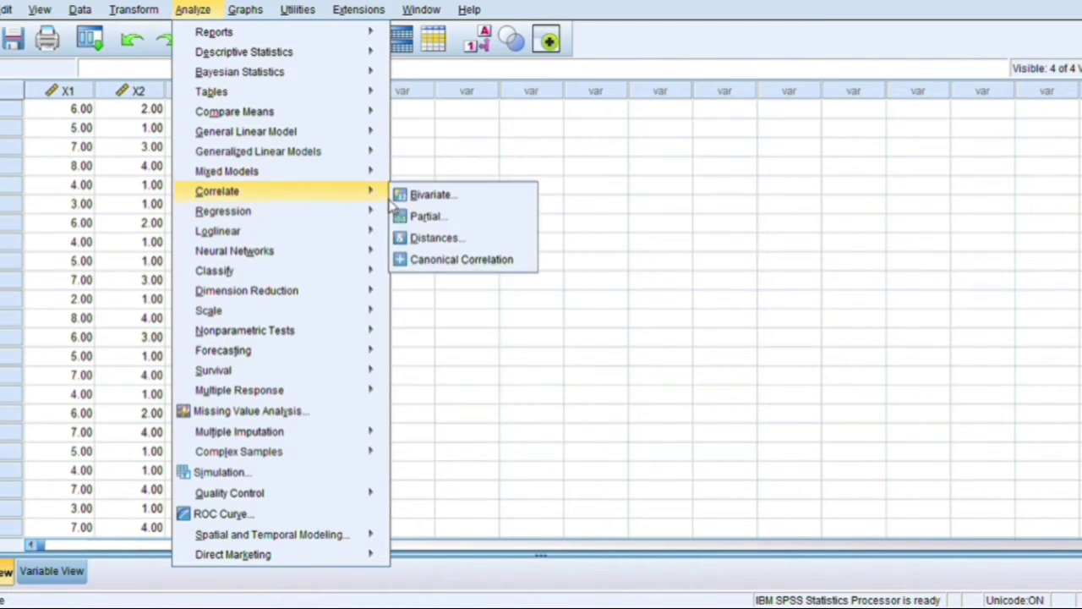
pyautogui.moveTo(377, 219)
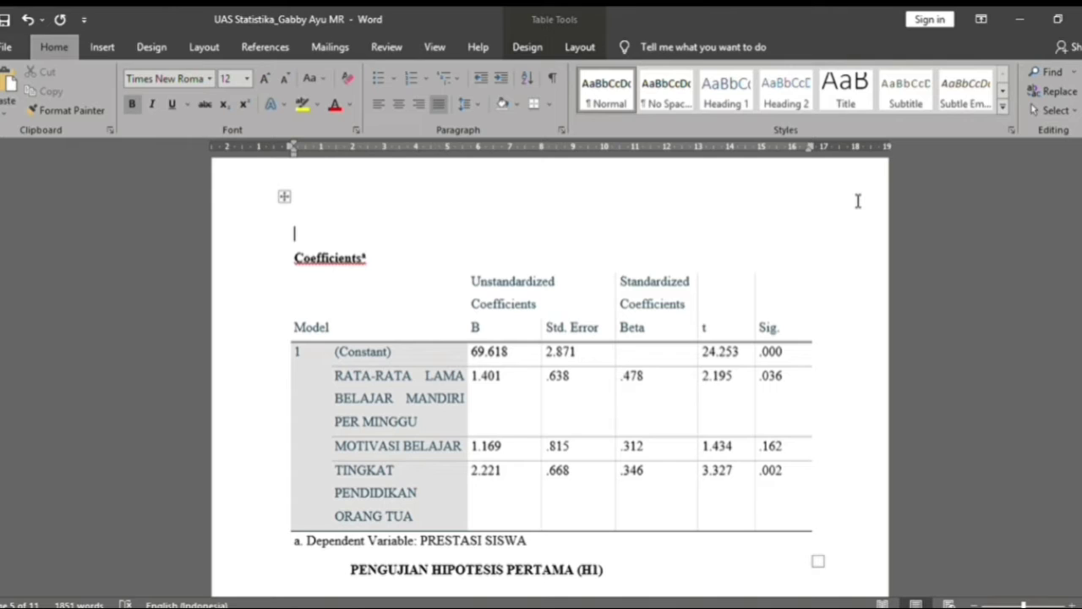
# In the Word report, examine the Coefficients table and the written conclusions for hypotheses H1, H2 and H3.
pyautogui.click(858, 202)
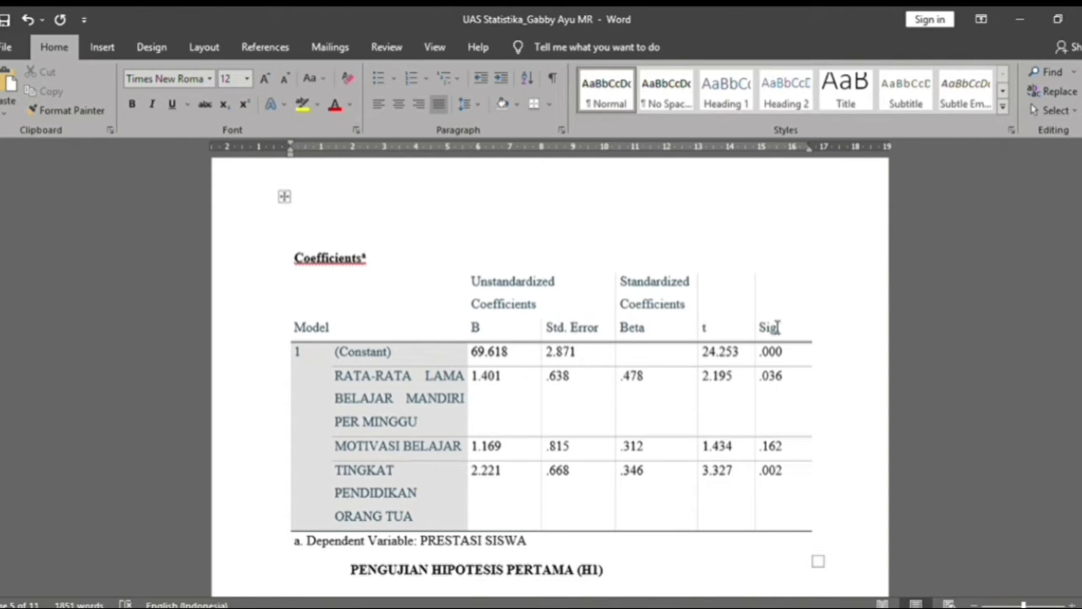
pyautogui.press('Down')
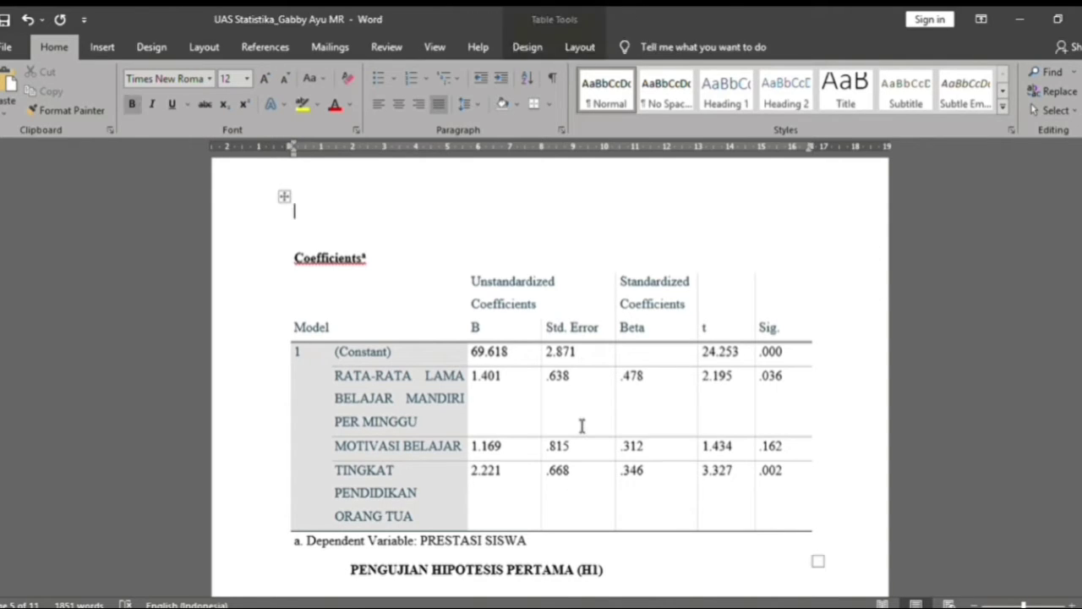
pyautogui.press('Down')
pyautogui.press('Down')
pyautogui.press('Down')
pyautogui.press('Down')
pyautogui.press('Down')
pyautogui.press('Down')
pyautogui.press('Down')
pyautogui.press('Down')
pyautogui.press('Down')
pyautogui.press('Down')
pyautogui.press('Down')
pyautogui.press('Down')
pyautogui.press('Down')
pyautogui.press('Down')
pyautogui.press('Down')
pyautogui.press('Down')
pyautogui.press('Down')
pyautogui.press('Down')
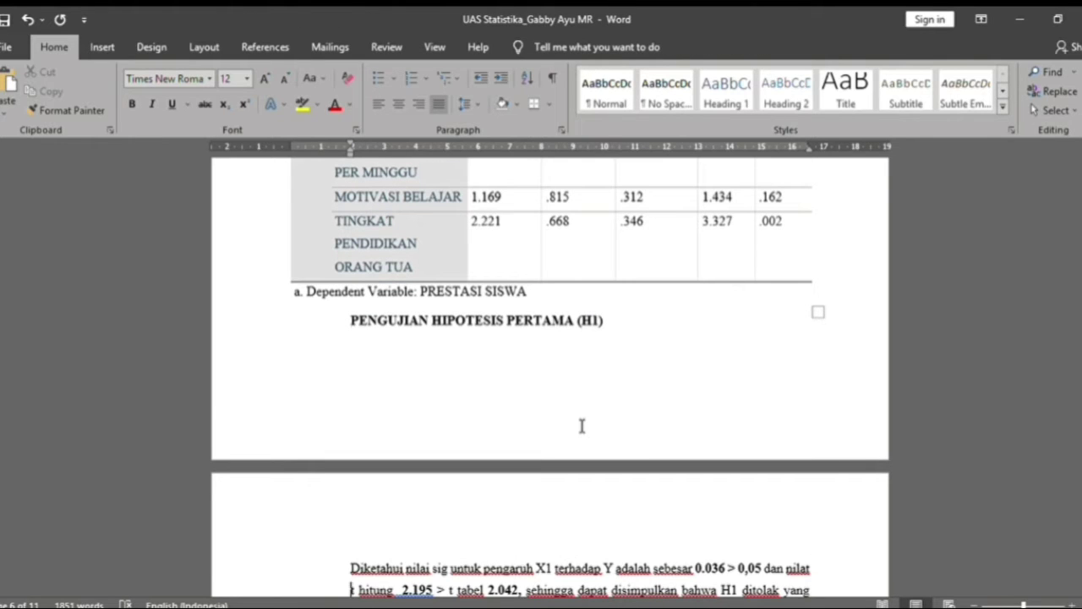
pyautogui.press('Down')
pyautogui.scroll(1, 581, 426)
pyautogui.scroll(-1, 582, 425)
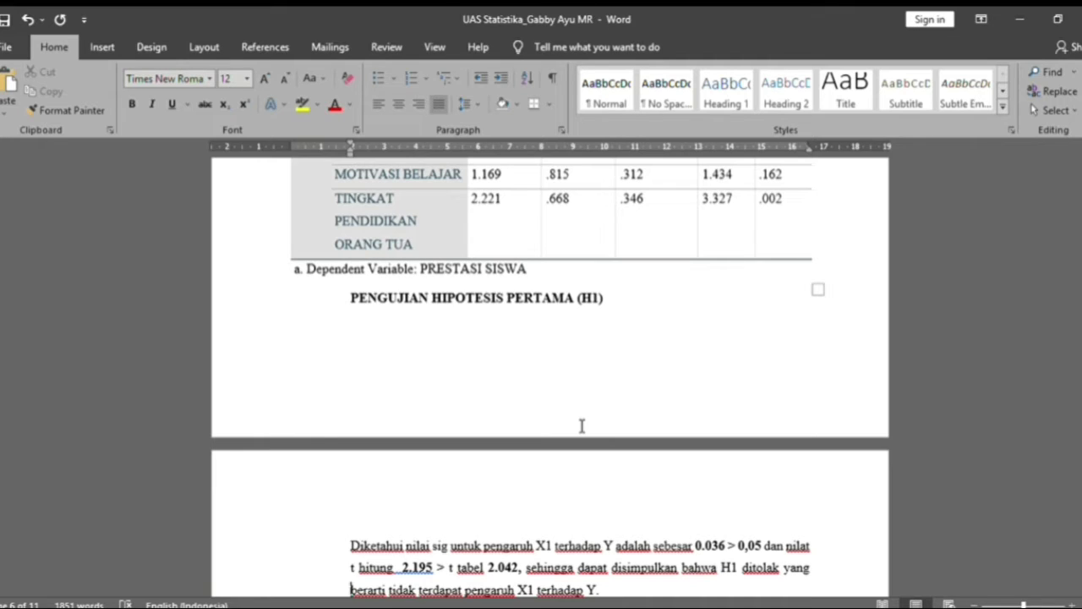
pyautogui.scroll(-3, 581, 425)
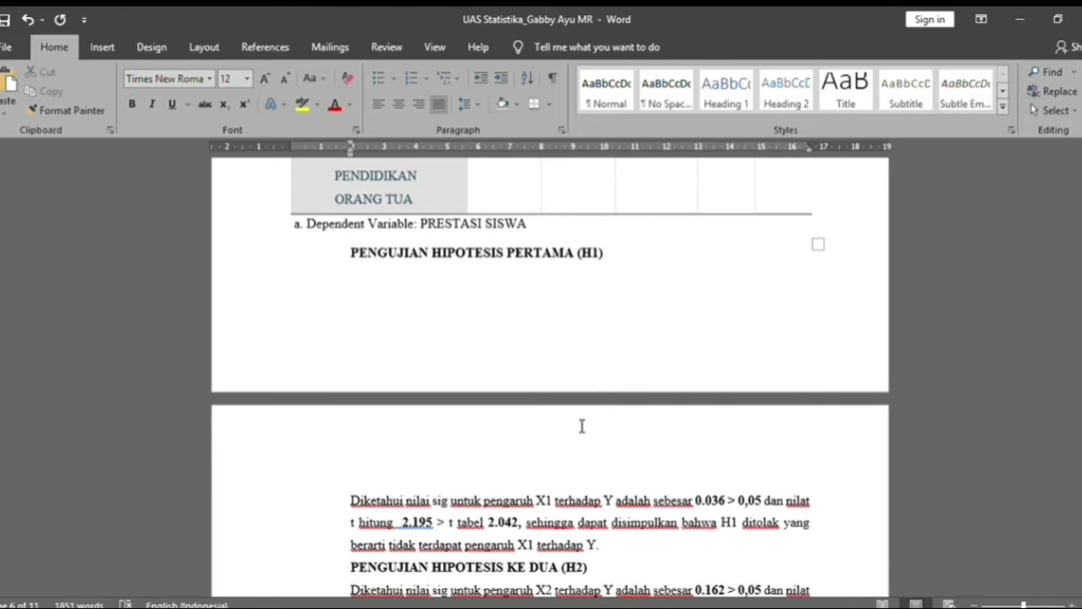
pyautogui.scroll(-2, 581, 425)
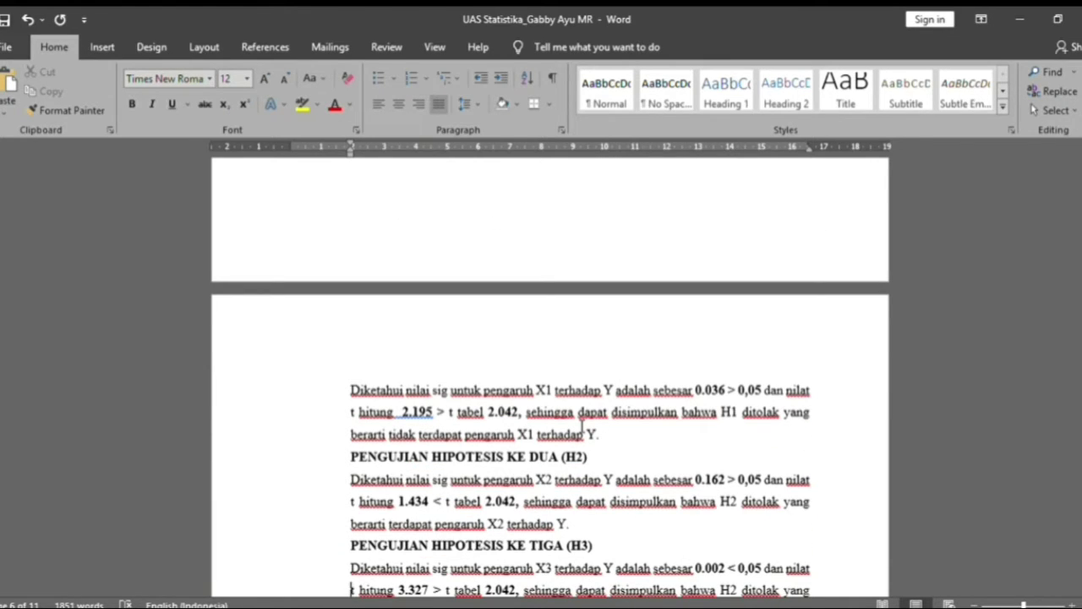
pyautogui.press('Down')
pyautogui.press('Down')
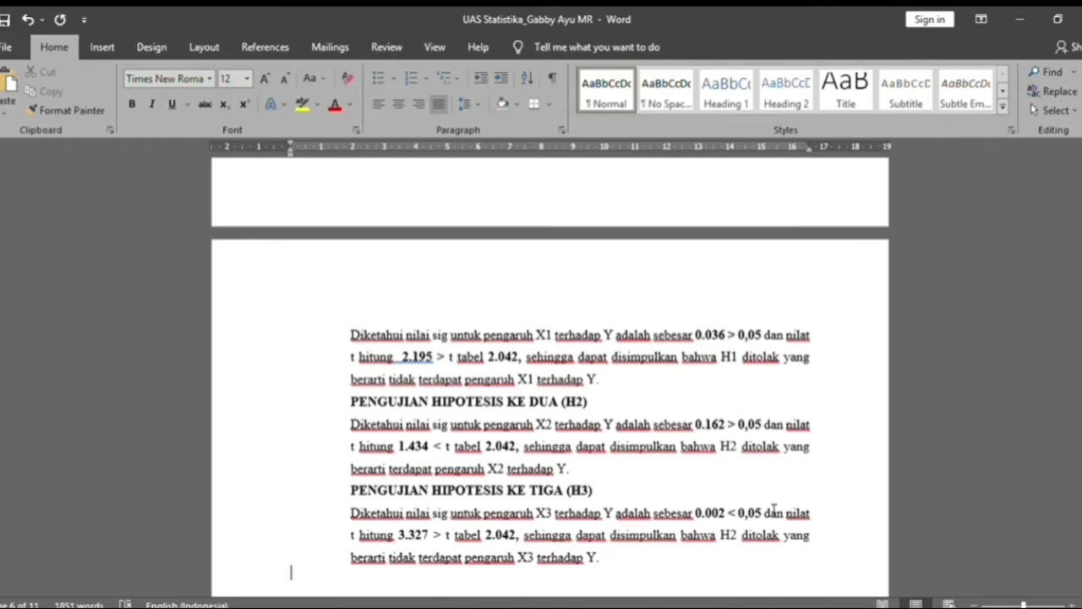
# Replace "ditolak" with "diterima" in the conclusion about H2 under the second hypothesis test.
pyautogui.click(779, 447)
pyautogui.press('BackSpace')
pyautogui.press('BackSpace')
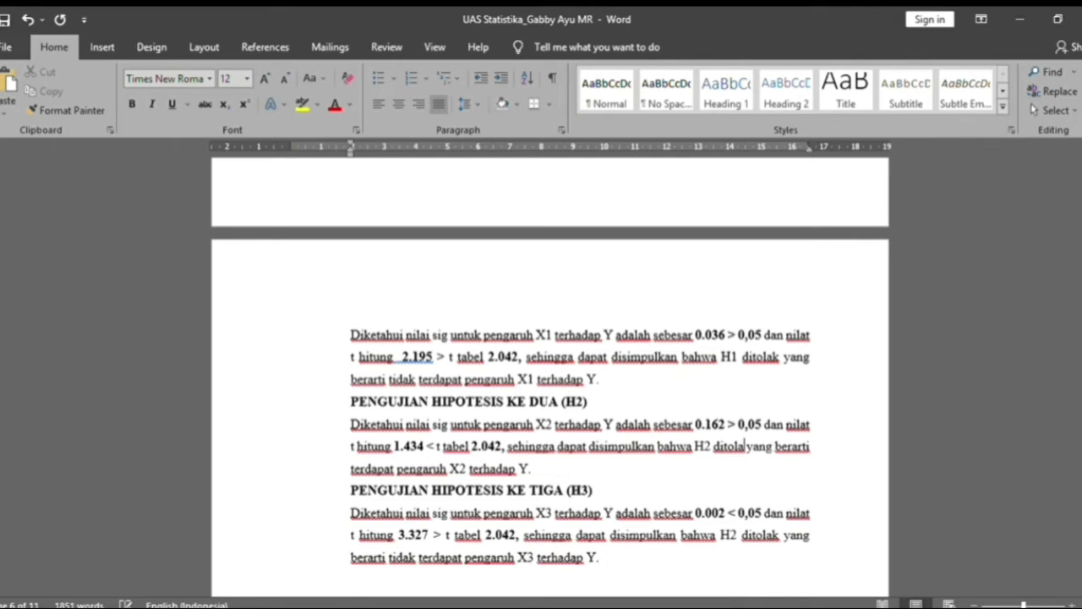
pyautogui.press('BackSpace')
pyautogui.press('BackSpace')
pyautogui.press('BackSpace')
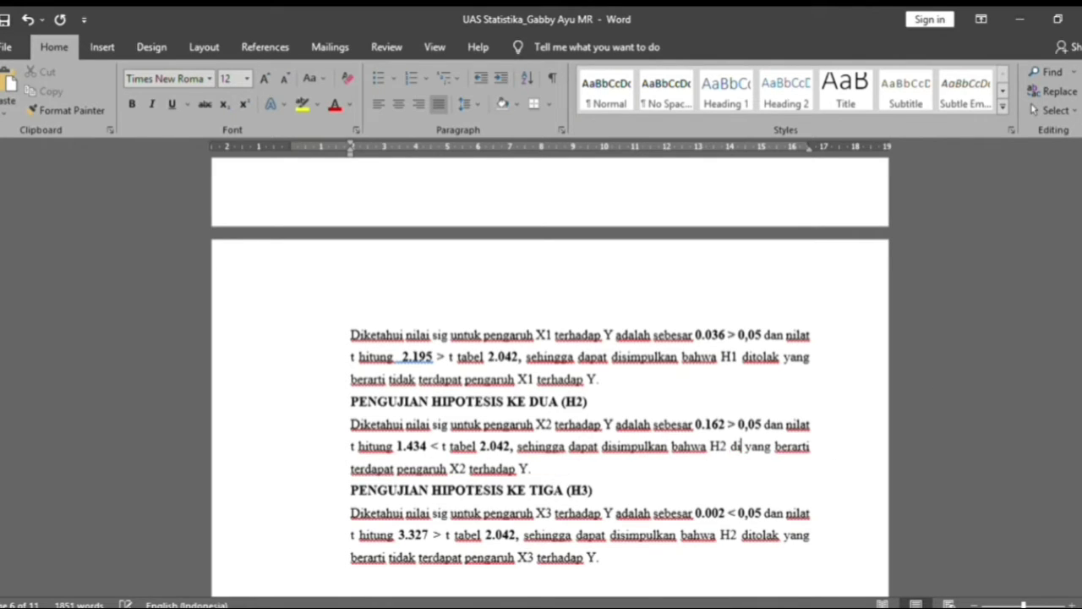
pyautogui.write('terima')
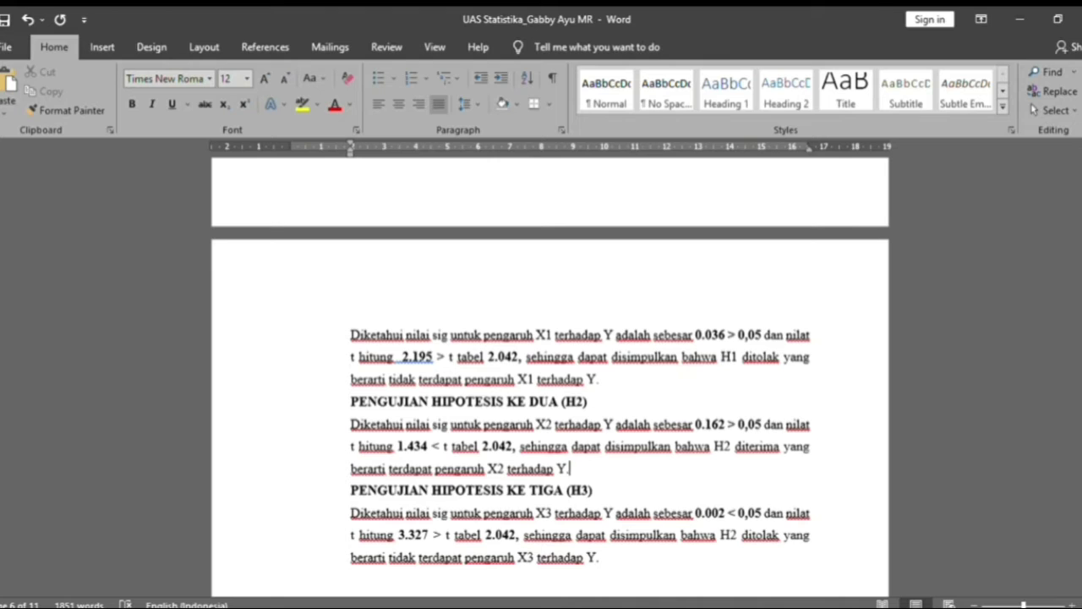
# Review the report from the H3 conclusion and correlation section back up to the F-test heading and the R square interpretation.
pyautogui.press('Down')
pyautogui.press('Down')
pyautogui.press('Down')
pyautogui.press('Down')
pyautogui.press('Down')
pyautogui.press('Down')
pyautogui.press('Down')
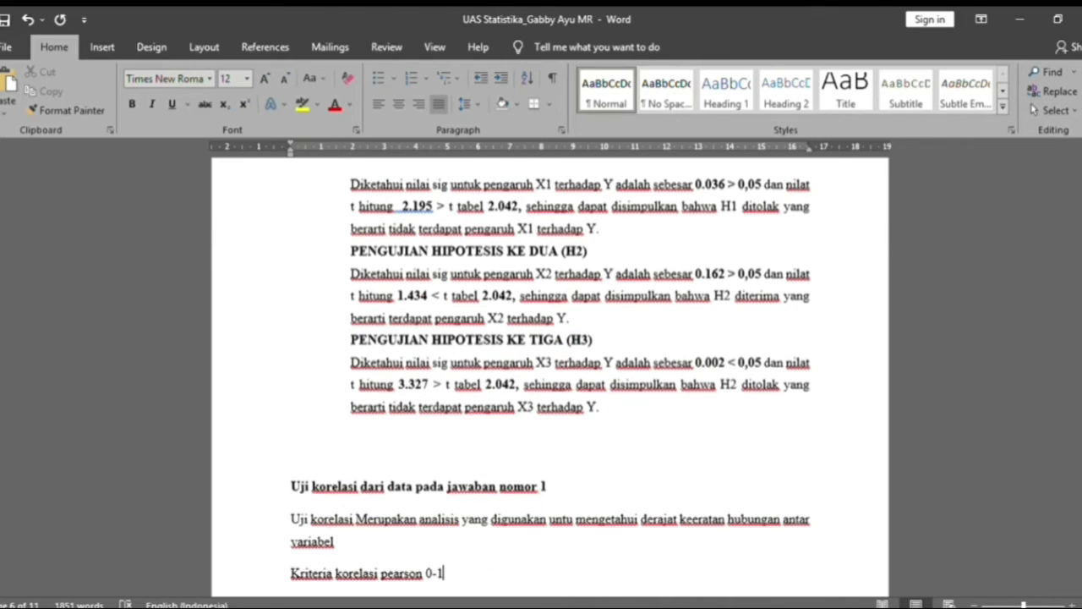
pyautogui.press('Up')
pyautogui.press('Up')
pyautogui.press('Up')
pyautogui.press('Up')
pyautogui.press('Up')
pyautogui.press('Up')
pyautogui.press('Up')
pyautogui.press('Up')
pyautogui.press('Up')
pyautogui.press('Up')
pyautogui.press('Up')
pyautogui.press('Up')
pyautogui.press('Up')
pyautogui.press('Up')
pyautogui.press('Up')
pyautogui.press('Up')
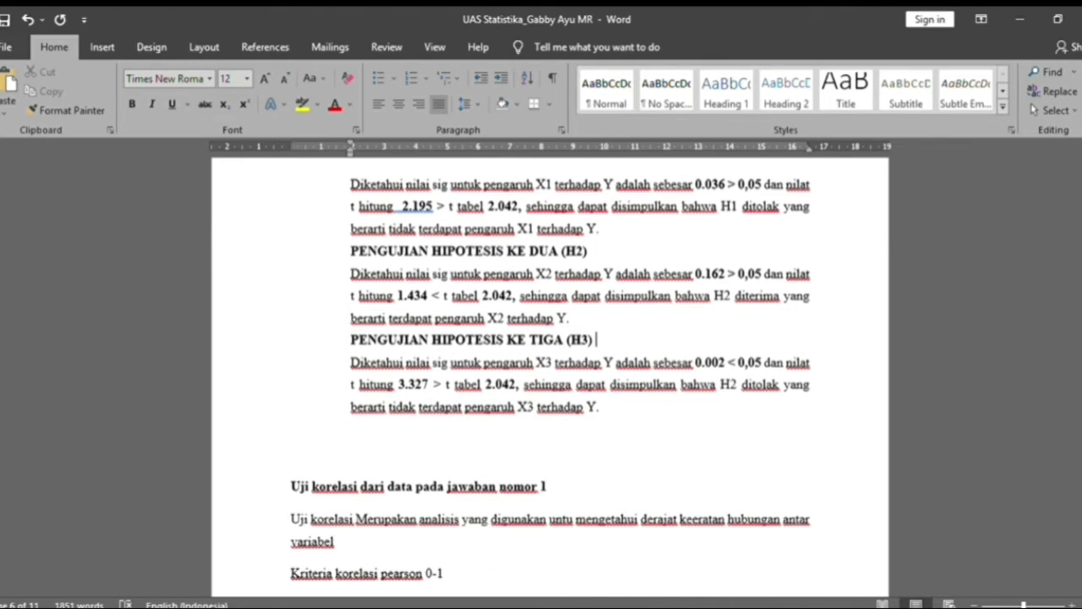
pyautogui.press('Up')
pyautogui.press('Up')
pyautogui.press('Up')
pyautogui.press('Up')
pyautogui.press('Up')
pyautogui.press('Up')
pyautogui.press('Up')
pyautogui.press('Up')
pyautogui.press('Up')
pyautogui.press('Up')
pyautogui.press('Up')
pyautogui.press('Up')
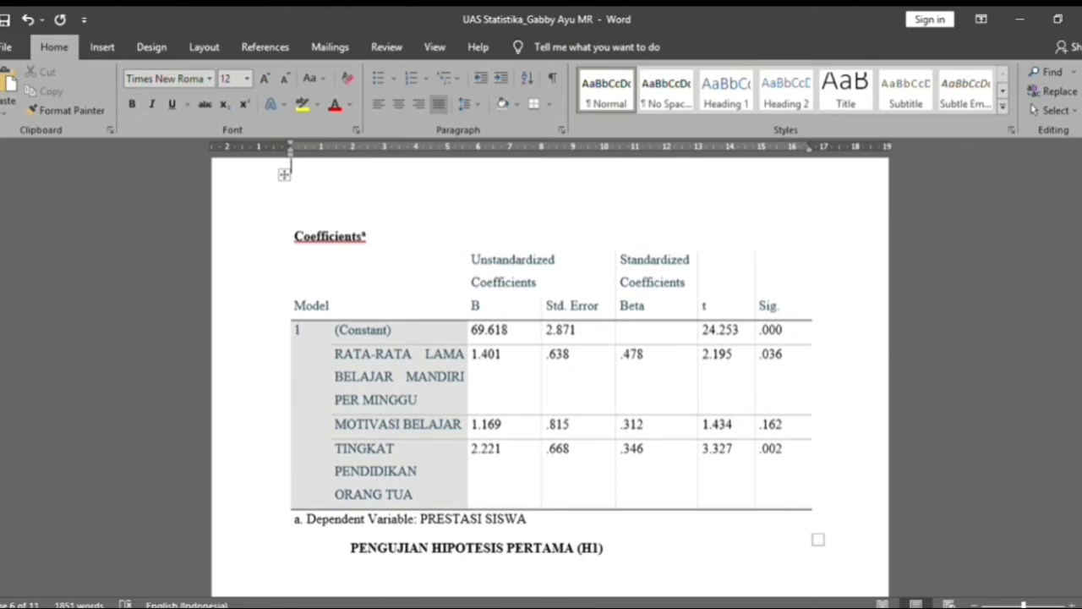
pyautogui.press('Up')
pyautogui.press('Up')
pyautogui.press('Up')
pyautogui.press('Up')
pyautogui.press('Up')
pyautogui.press('Up')
pyautogui.press('Up')
pyautogui.press('Up')
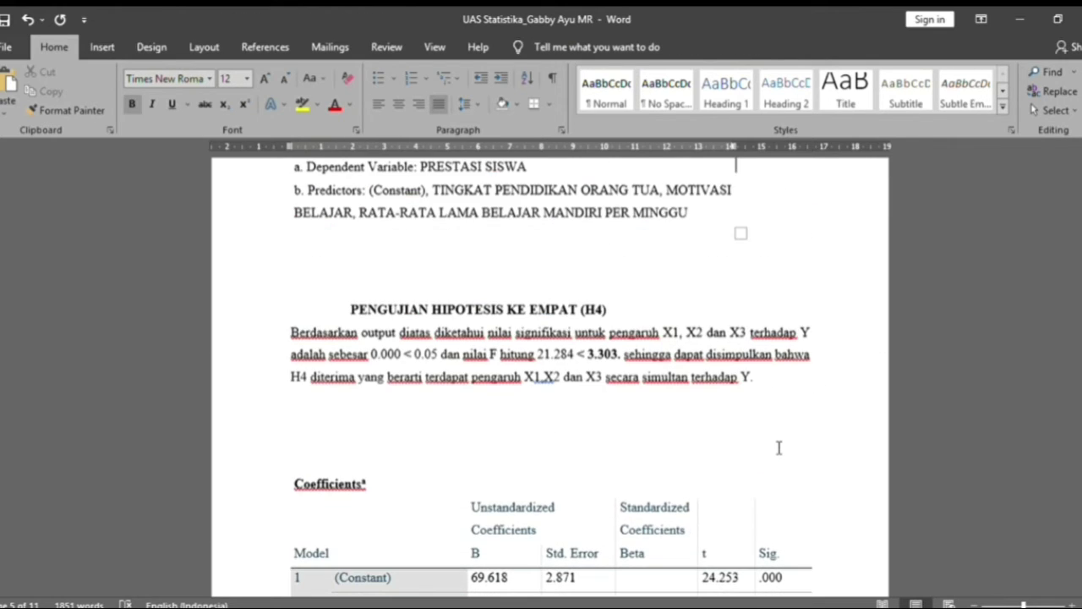
pyautogui.press('Up')
pyautogui.press('Up')
pyautogui.press('Up')
pyautogui.press('Up')
pyautogui.press('Up')
pyautogui.press('Up')
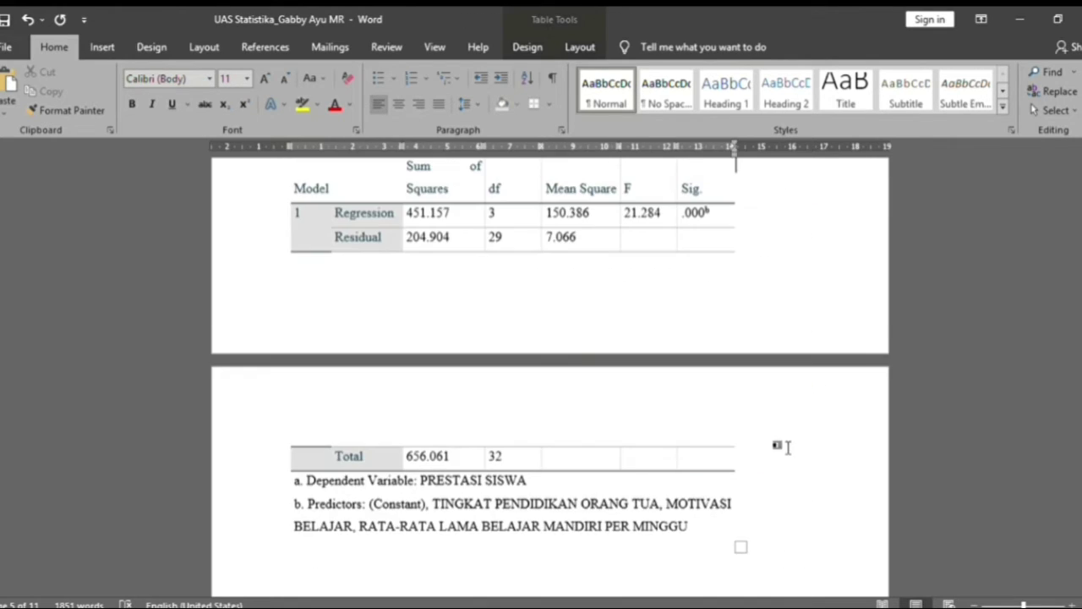
pyautogui.press('Up')
pyautogui.press('Up')
pyautogui.press('Up')
pyautogui.press('Up')
pyautogui.press('Up')
pyautogui.press('Up')
pyautogui.press('Up')
pyautogui.press('Up')
pyautogui.press('Up')
pyautogui.press('Up')
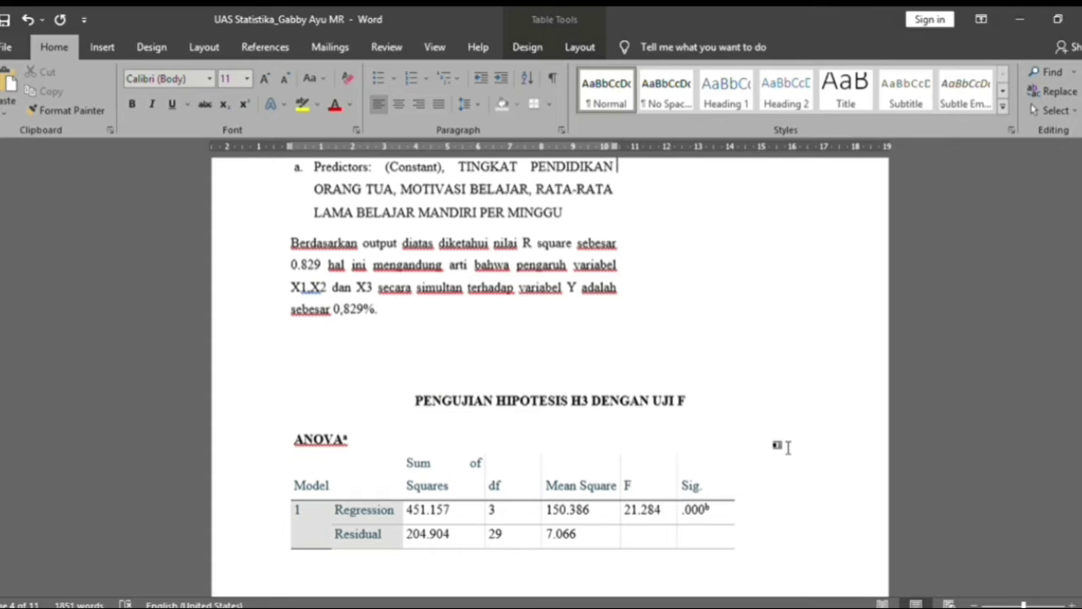
# Change the hypothesis number in the F-test heading above the ANOVA table to H4.
pyautogui.press('Down')
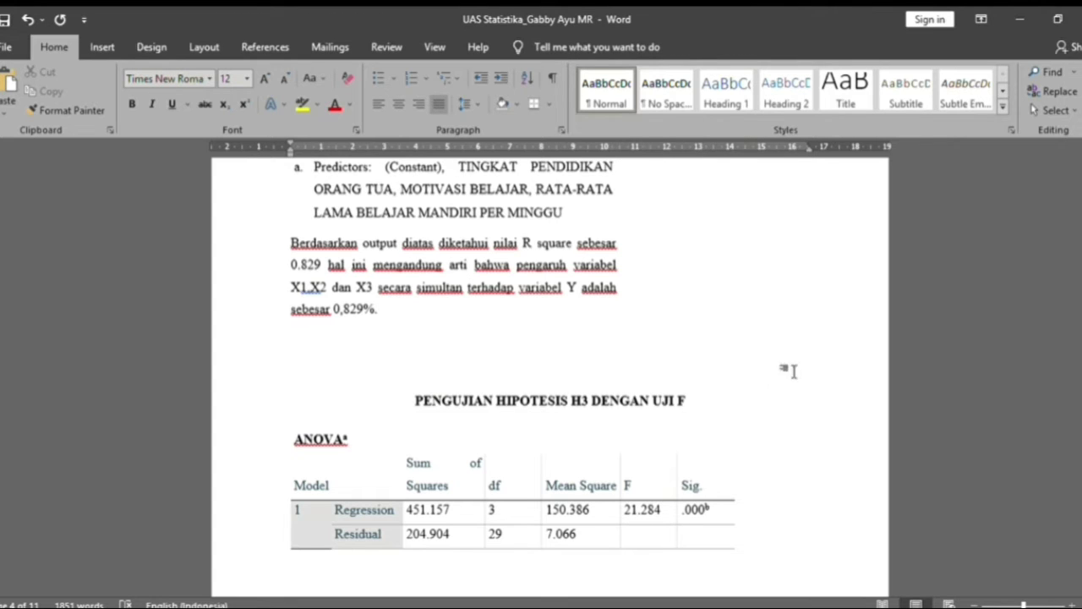
pyautogui.click(587, 399)
pyautogui.press('BackSpace')
pyautogui.write('4')
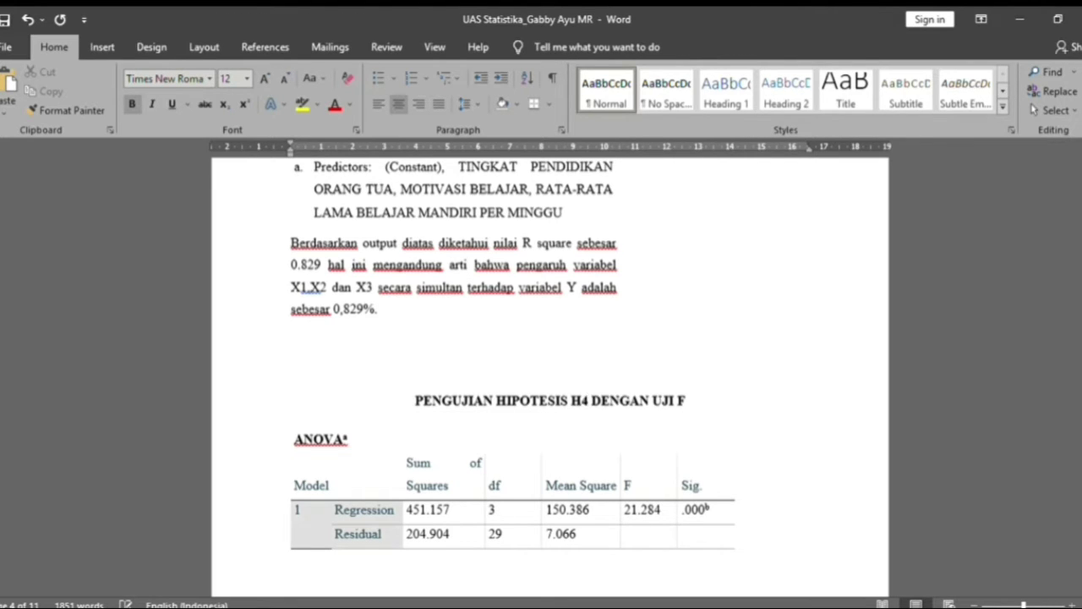
# Examine the ANOVA table, including its Total row and the dependent variable and predictor notes.
pyautogui.press('Down')
pyautogui.press('Down')
pyautogui.press('Down')
pyautogui.press('Down')
pyautogui.press('Down')
pyautogui.press('Down')
pyautogui.press('Down')
pyautogui.press('Down')
pyautogui.press('Down')
pyautogui.press('Down')
pyautogui.press('Down')
pyautogui.press('Down')
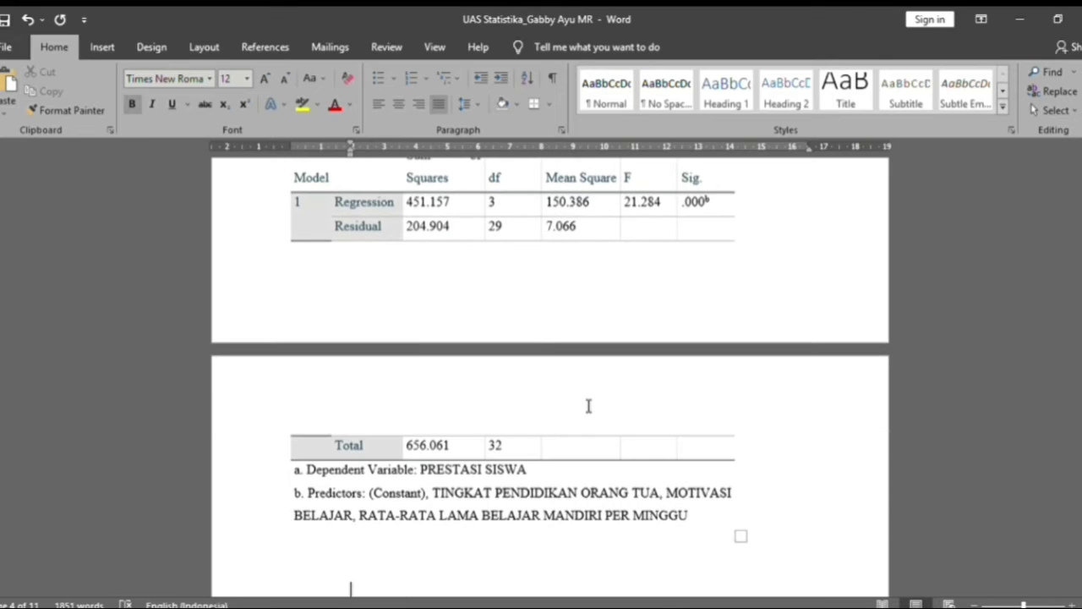
pyautogui.press('Up')
pyautogui.press('Up')
pyautogui.press('Up')
pyautogui.press('Up')
pyautogui.press('Up')
pyautogui.press('Up')
pyautogui.press('Up')
pyautogui.press('Up')
pyautogui.press('Up')
pyautogui.press('Up')
pyautogui.press('Up')
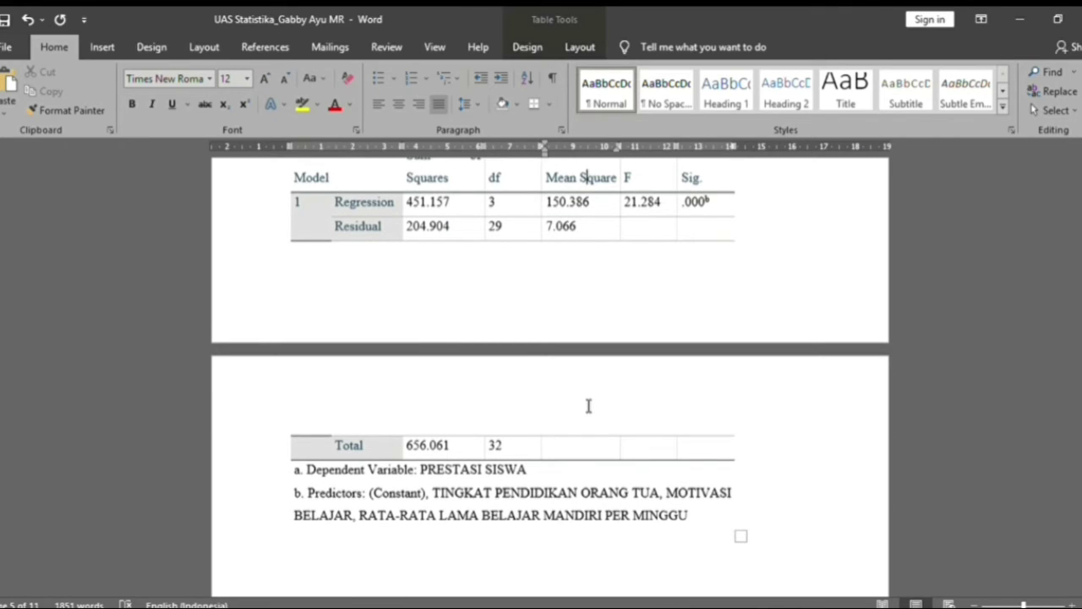
# Switch to the SPSS data set and open the bivariate correlation analysis.
pyautogui.scroll(-4, 485, 497)
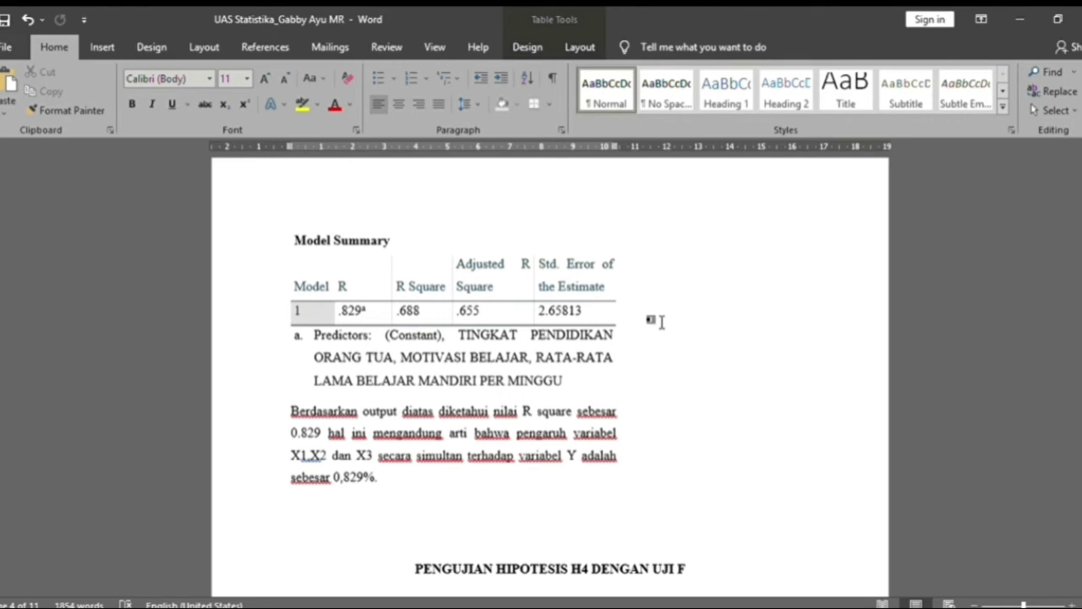
pyautogui.click(661, 322)
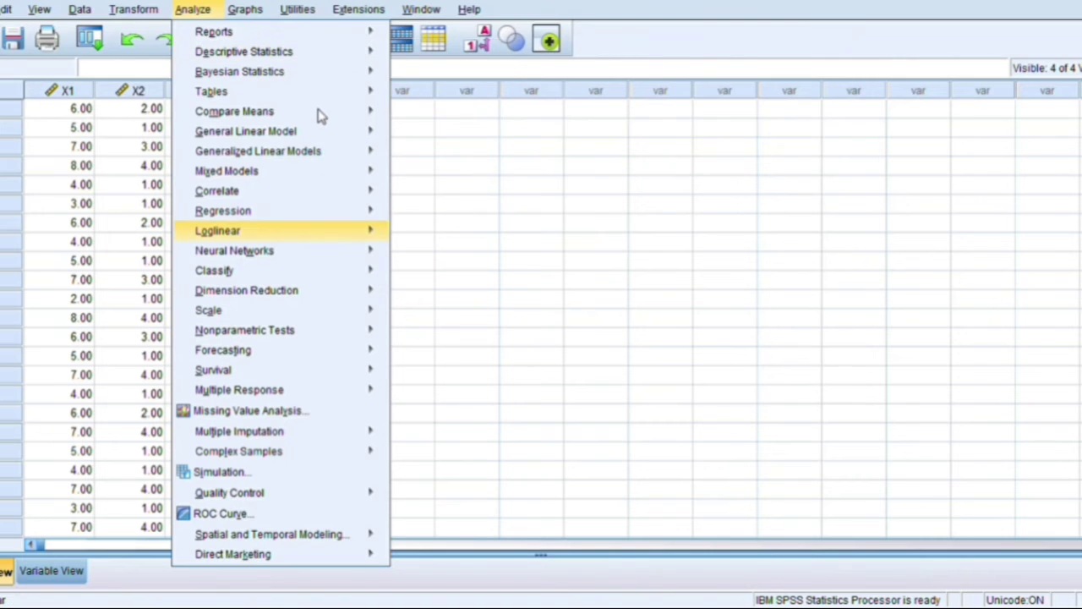
pyautogui.moveTo(263, 255)
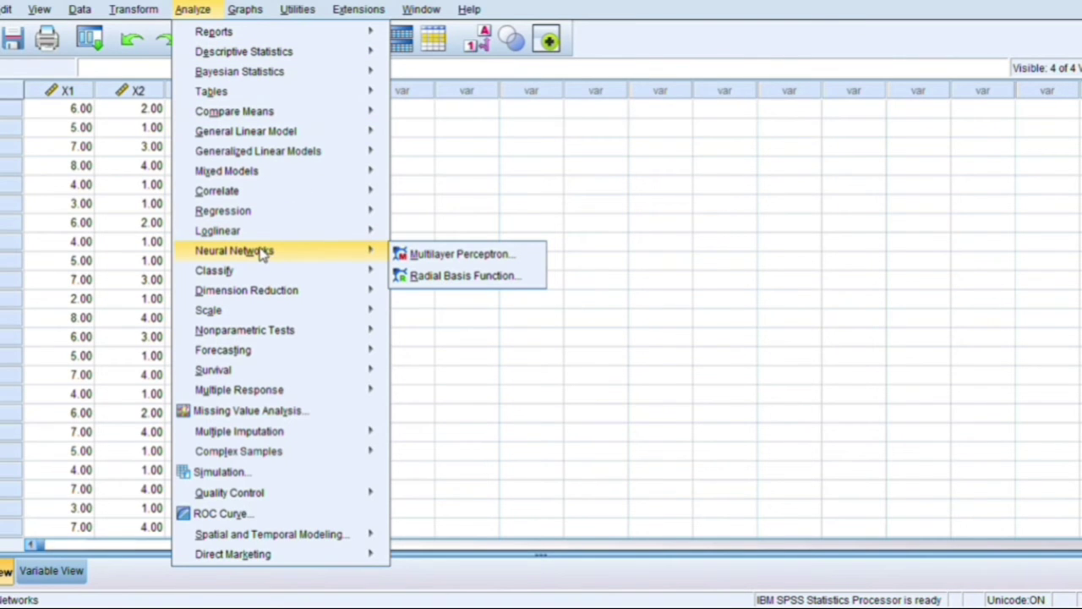
pyautogui.moveTo(264, 199)
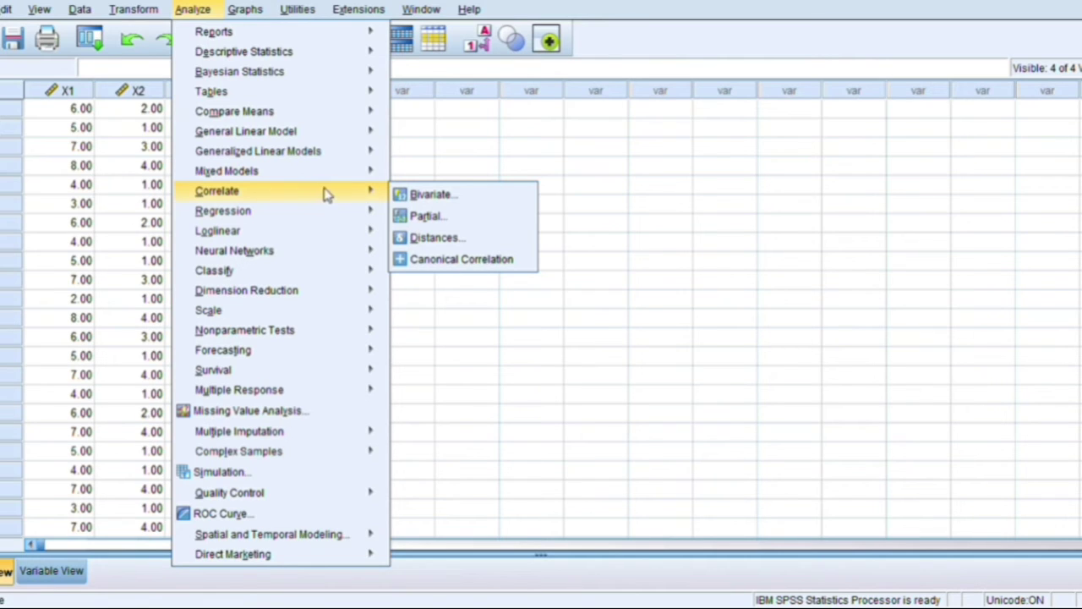
pyautogui.click(422, 200)
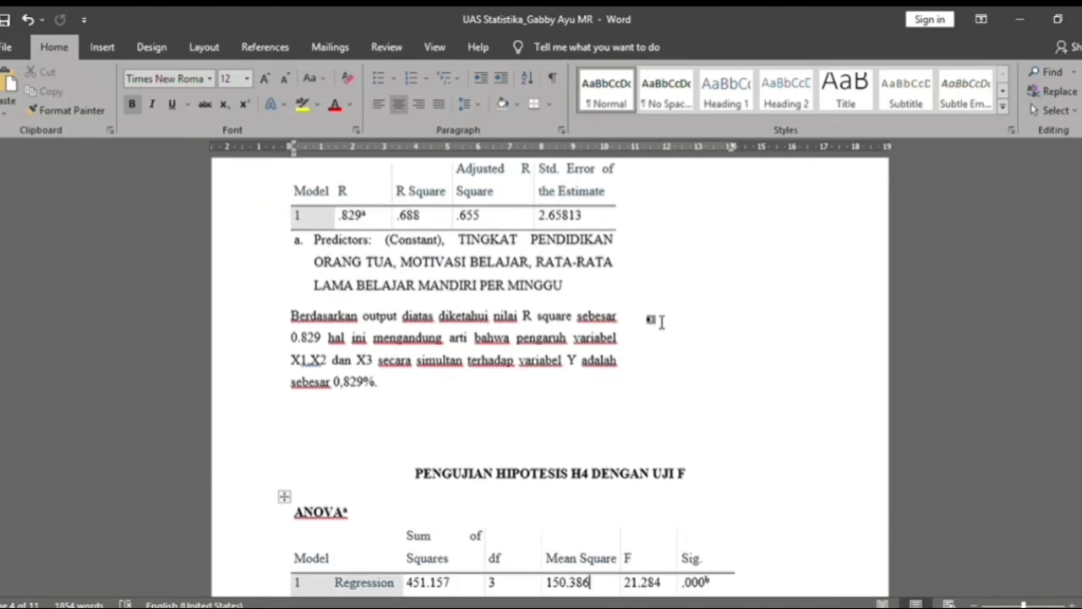
# Switch back to the Word report and correct "untu" to "untuk" in the sentence defining the correlation test.
pyautogui.scroll(-5, 651, 321)
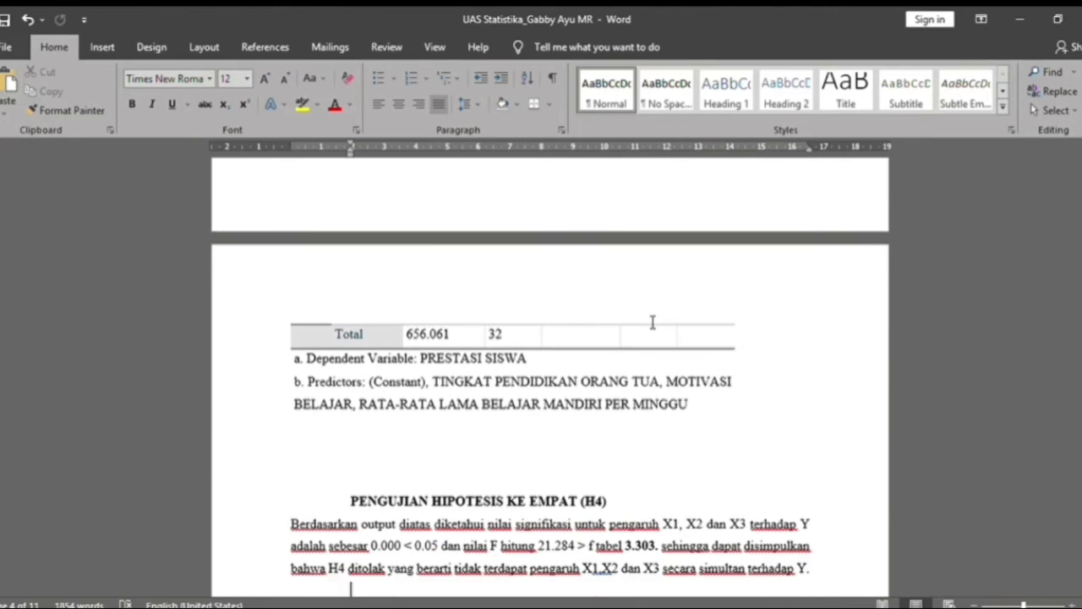
pyautogui.scroll(-4, 652, 321)
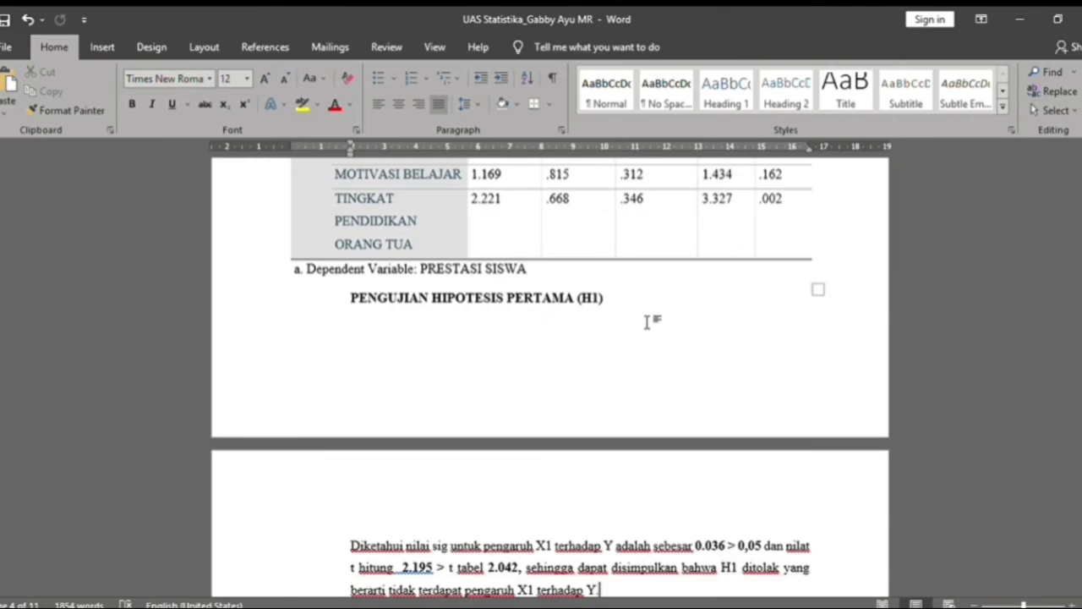
pyautogui.scroll(-6, 652, 321)
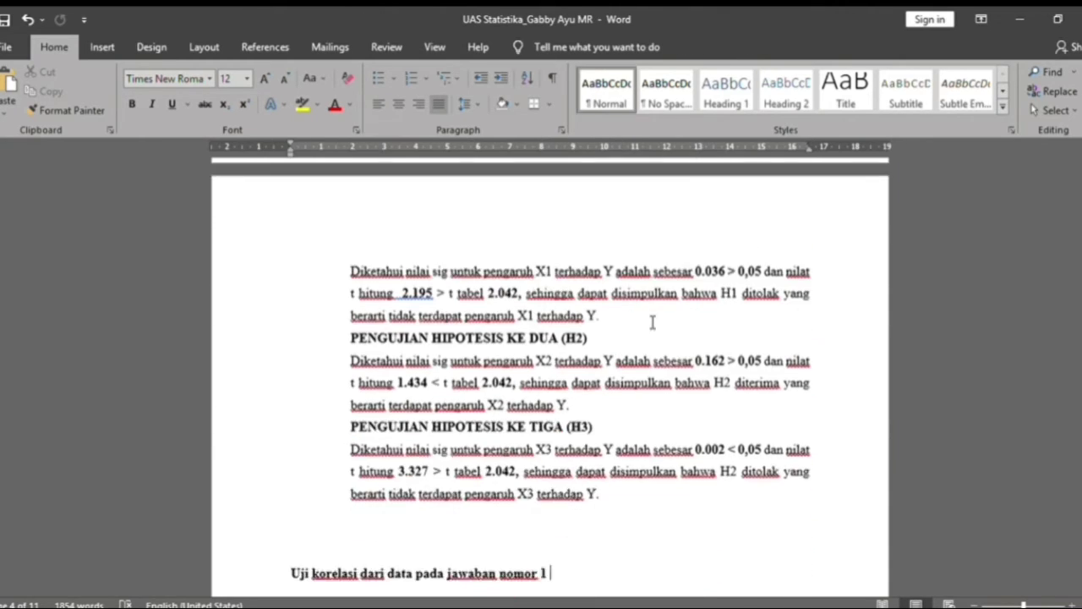
pyautogui.press('Down')
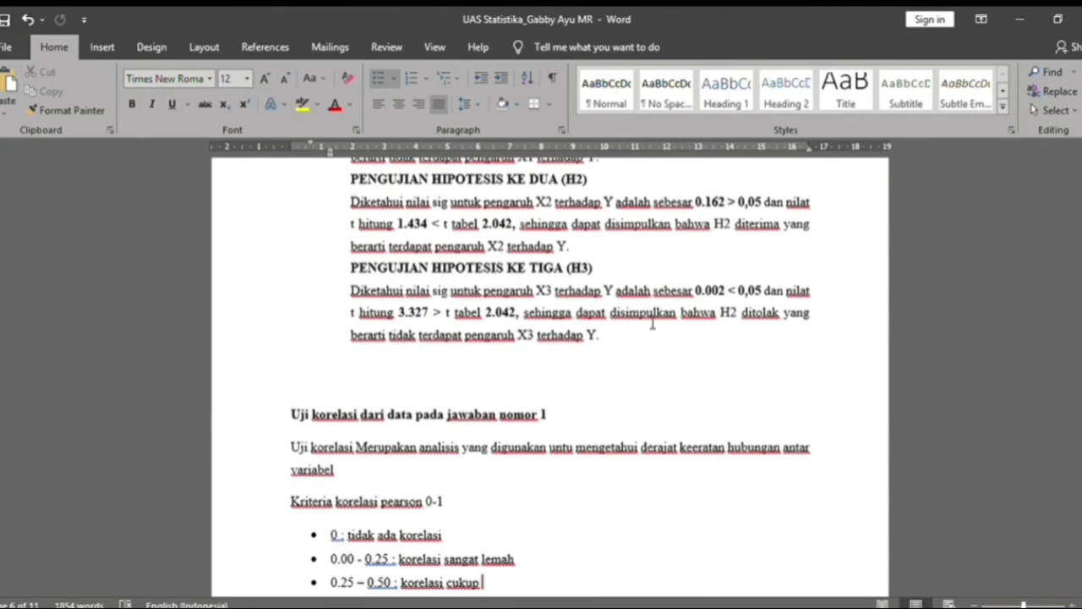
pyautogui.press('Down')
pyautogui.press('Down')
pyautogui.press('Down')
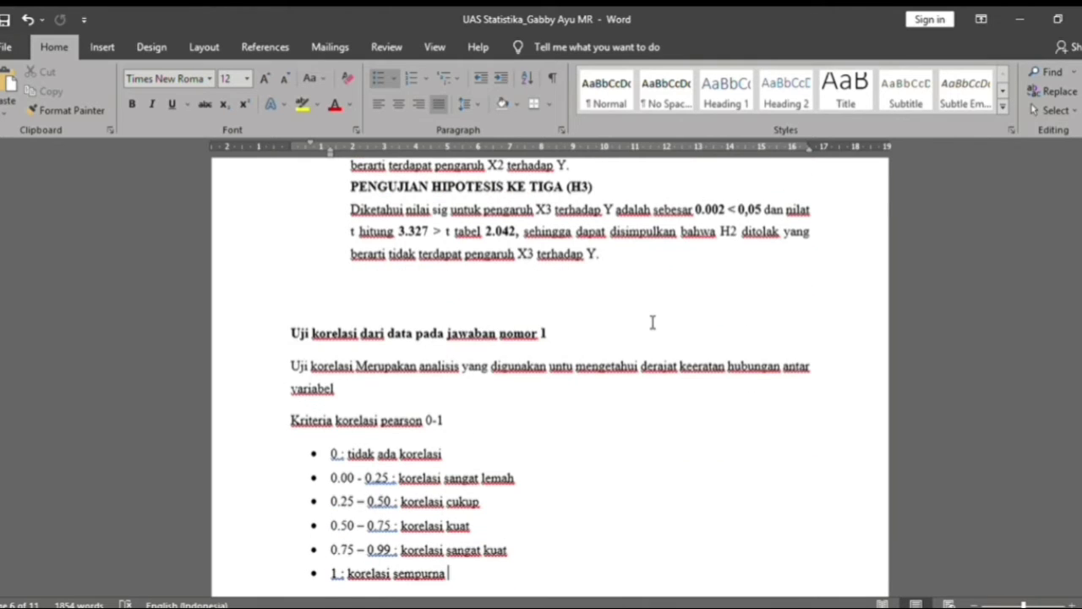
pyautogui.press('Down')
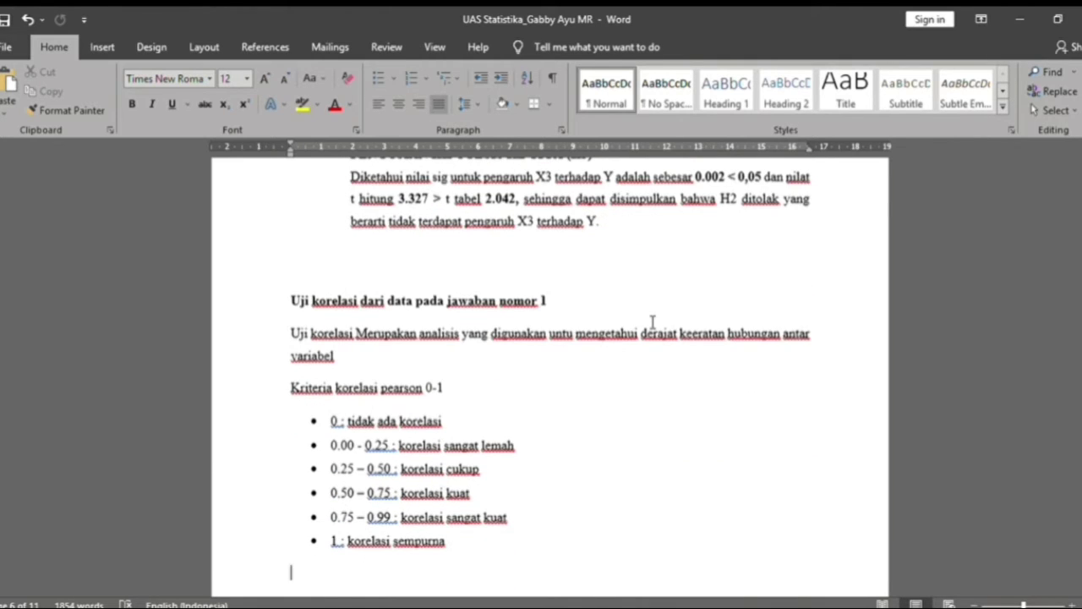
pyautogui.click(569, 338)
pyautogui.write('k')
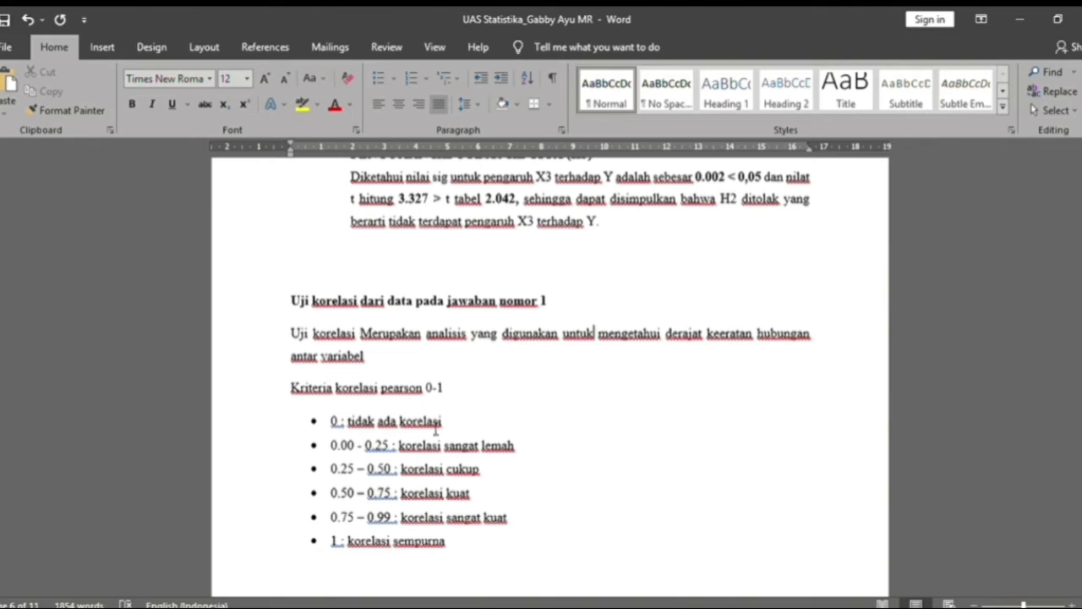
# Review the Pearson correlation criteria, the correlation hypotheses and the significance rules down to the Correlations heading.
pyautogui.press('Down')
pyautogui.press('Down')
pyautogui.press('Down')
pyautogui.press('Down')
pyautogui.press('Down')
pyautogui.press('Down')
pyautogui.press('Down')
pyautogui.press('Down')
pyautogui.press('Down')
pyautogui.press('Down')
pyautogui.press('Down')
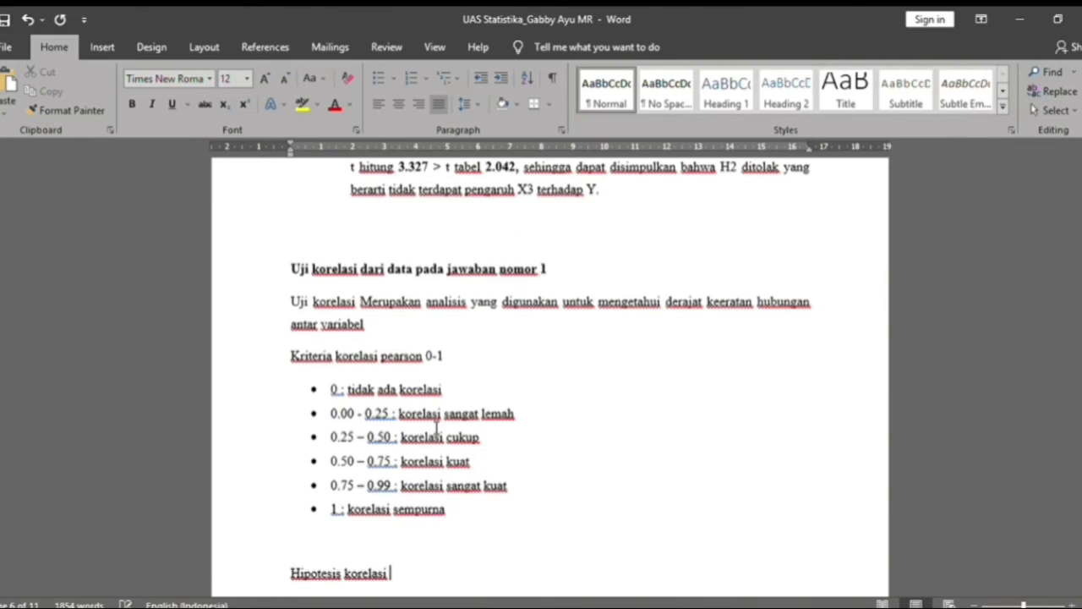
pyautogui.press('Down')
pyautogui.press('Down')
pyautogui.press('Down')
pyautogui.press('Down')
pyautogui.press('Down')
pyautogui.press('Down')
pyautogui.press('Down')
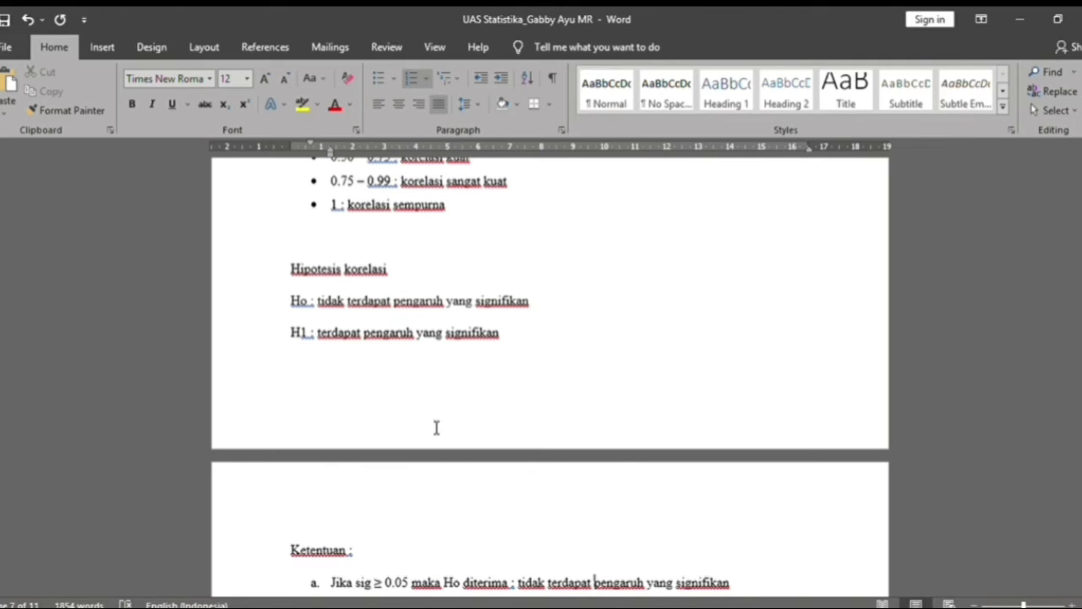
pyautogui.press('Down')
pyautogui.press('Down')
pyautogui.press('Down')
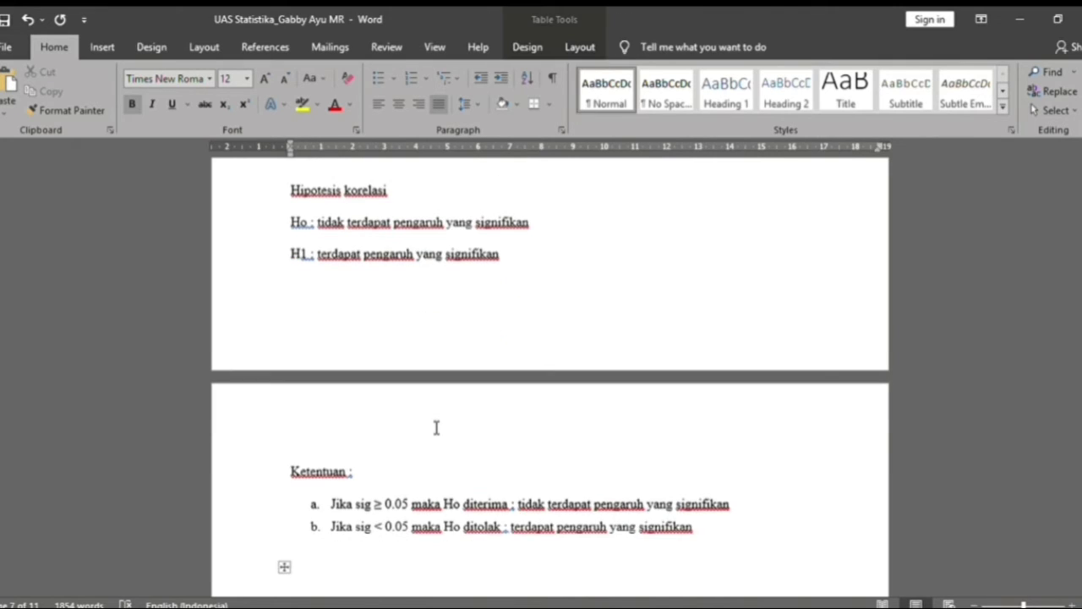
pyautogui.press('Down')
pyautogui.press('Down')
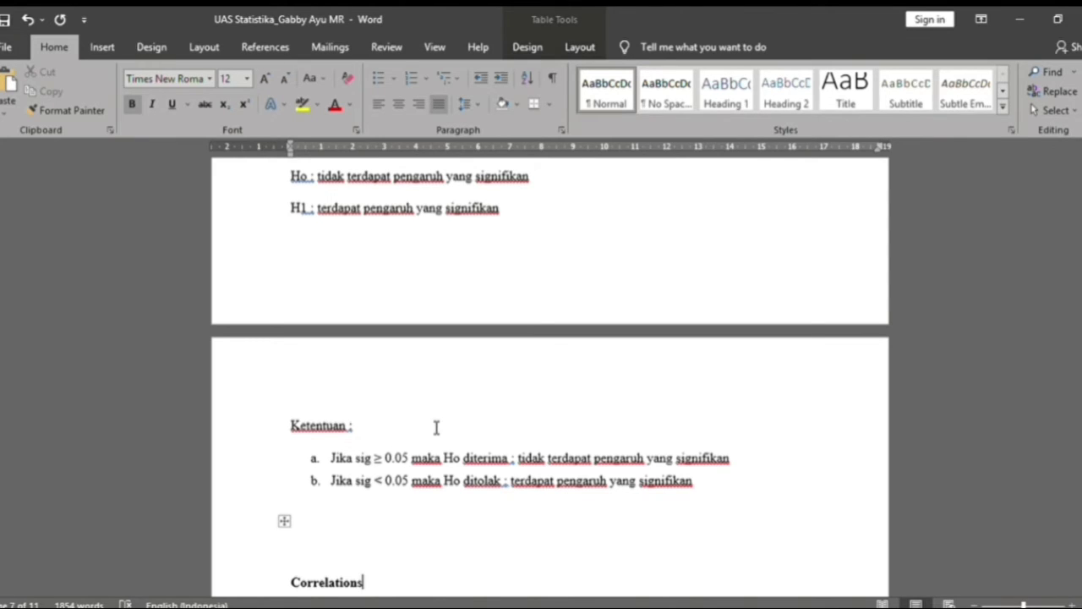
pyautogui.press('Return')
pyautogui.hotkey('ctrl', 'v')
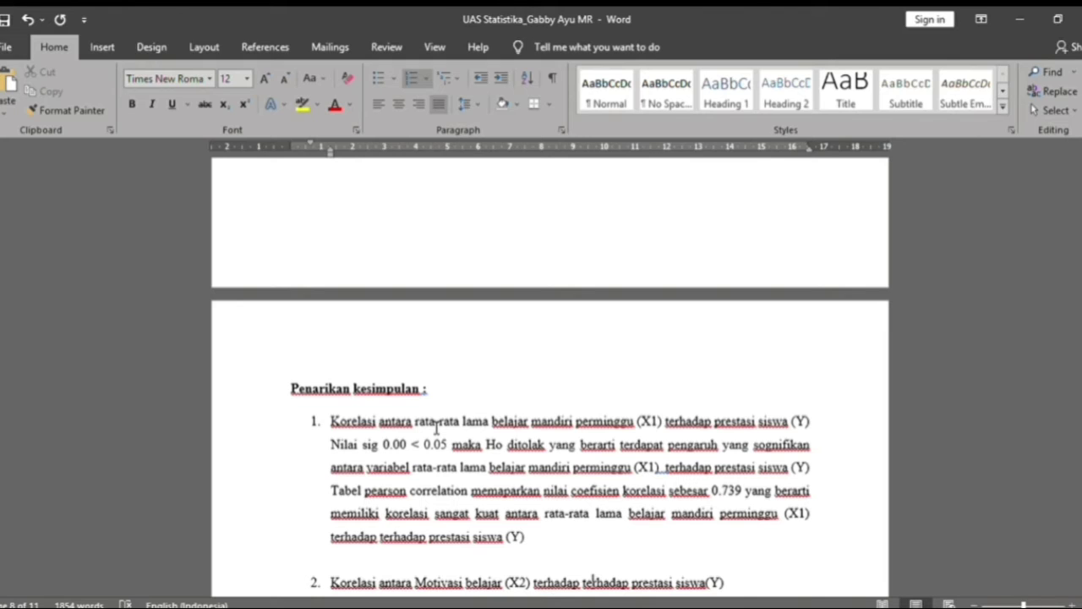
# Go back from the written conclusions to the Correlations table and examine its Pearson correlation and significance rows.
pyautogui.press('Up')
pyautogui.press('Up')
pyautogui.press('Up')
pyautogui.press('Up')
pyautogui.press('Up')
pyautogui.press('Up')
pyautogui.press('Up')
pyautogui.press('Up')
pyautogui.press('Up')
pyautogui.press('Up')
pyautogui.press('Up')
pyautogui.press('Up')
pyautogui.press('Up')
pyautogui.press('Up')
pyautogui.press('Up')
pyautogui.press('Up')
pyautogui.press('Up')
pyautogui.press('Up')
pyautogui.press('Up')
pyautogui.press('Up')
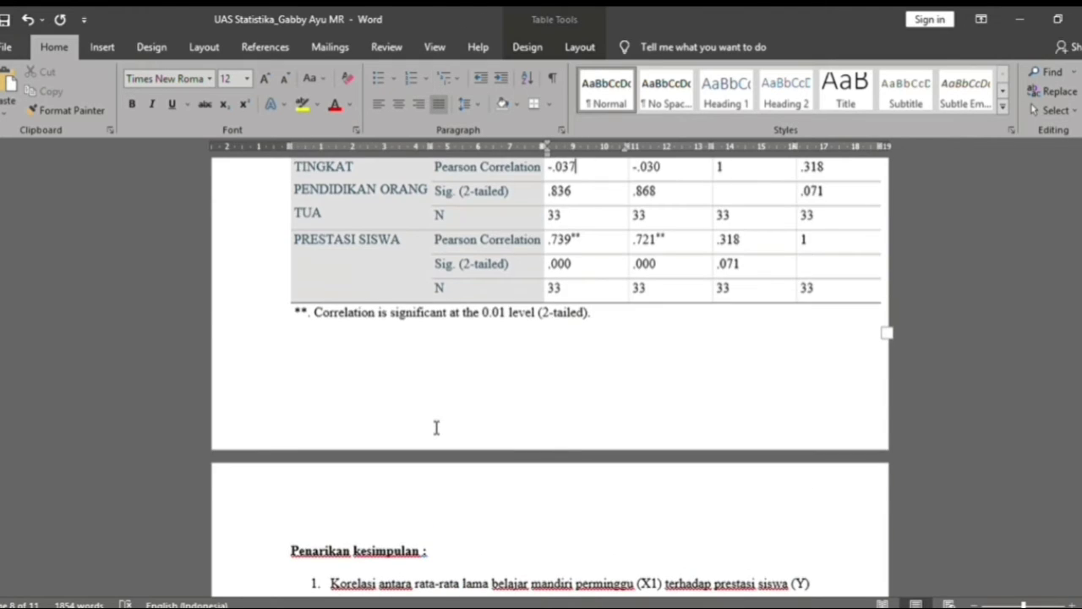
pyautogui.press('Up')
pyautogui.press('Up')
pyautogui.press('Up')
pyautogui.press('Up')
pyautogui.press('Up')
pyautogui.press('Up')
pyautogui.press('Up')
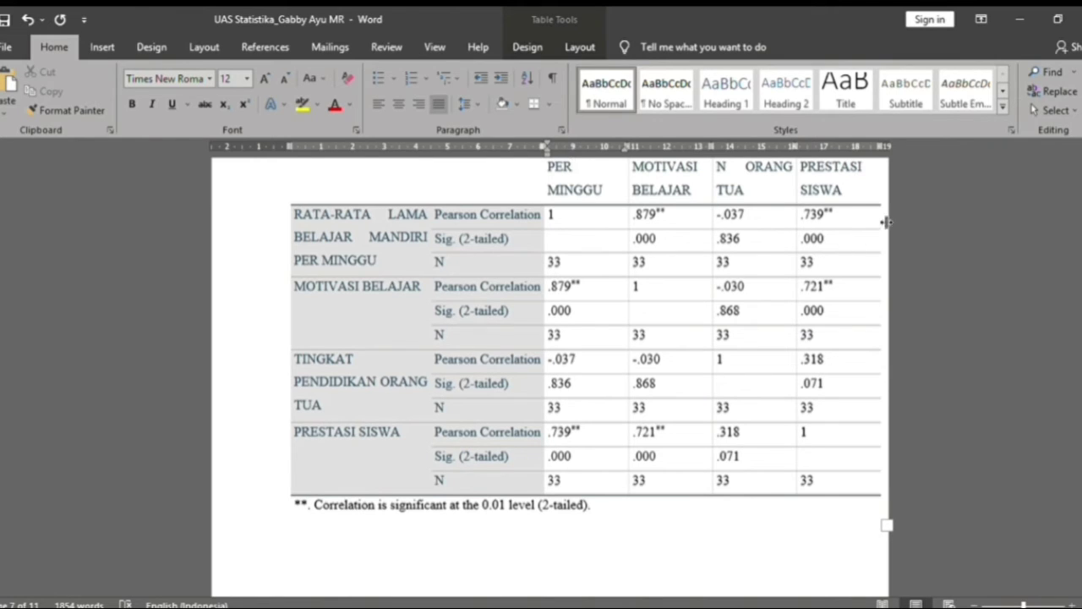
# Read the three numbered correlation conclusions under "Penarikan kesimpulan".
pyautogui.press('Down')
pyautogui.press('Down')
pyautogui.press('Down')
pyautogui.press('Down')
pyautogui.press('Down')
pyautogui.press('Down')
pyautogui.press('Down')
pyautogui.press('Down')
pyautogui.press('Down')
pyautogui.press('Down')
pyautogui.press('Down')
pyautogui.press('Down')
pyautogui.press('Down')
pyautogui.press('Down')
pyautogui.press('Down')
pyautogui.press('Down')
pyautogui.press('Down')
pyautogui.press('Down')
pyautogui.press('Down')
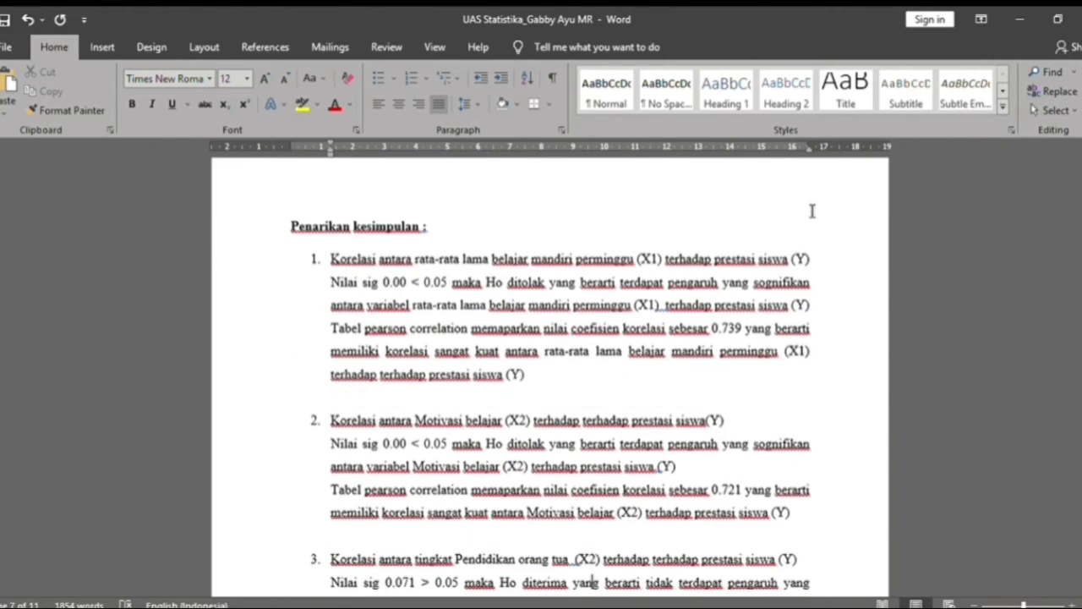
pyautogui.press('Down')
pyautogui.press('Down')
pyautogui.press('Down')
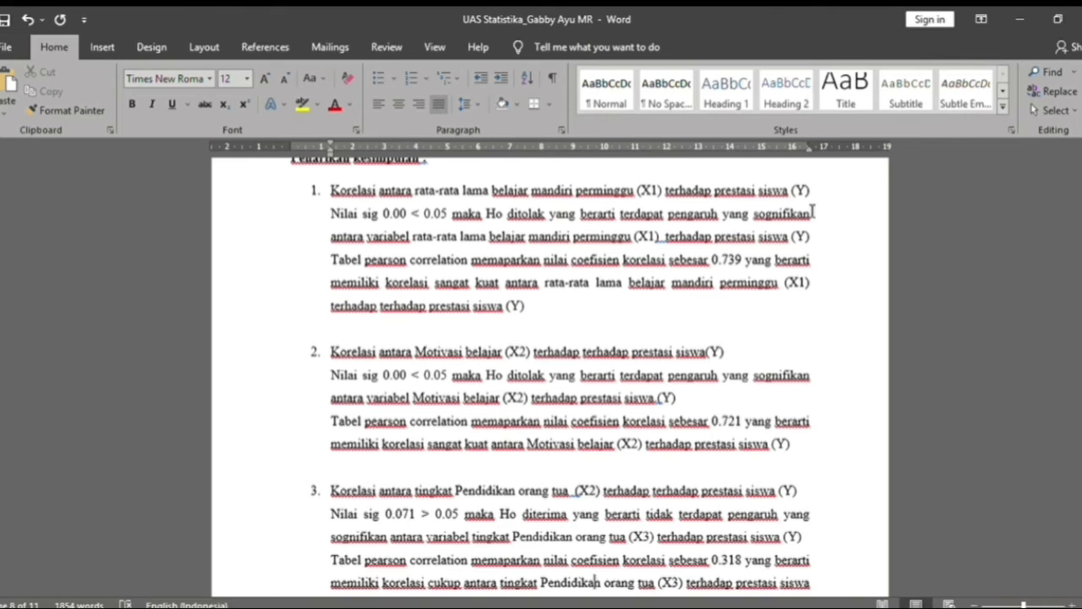
# Change the variable label in the title line of the third correlation conclusion to X3.
pyautogui.scroll(-3, 812, 211)
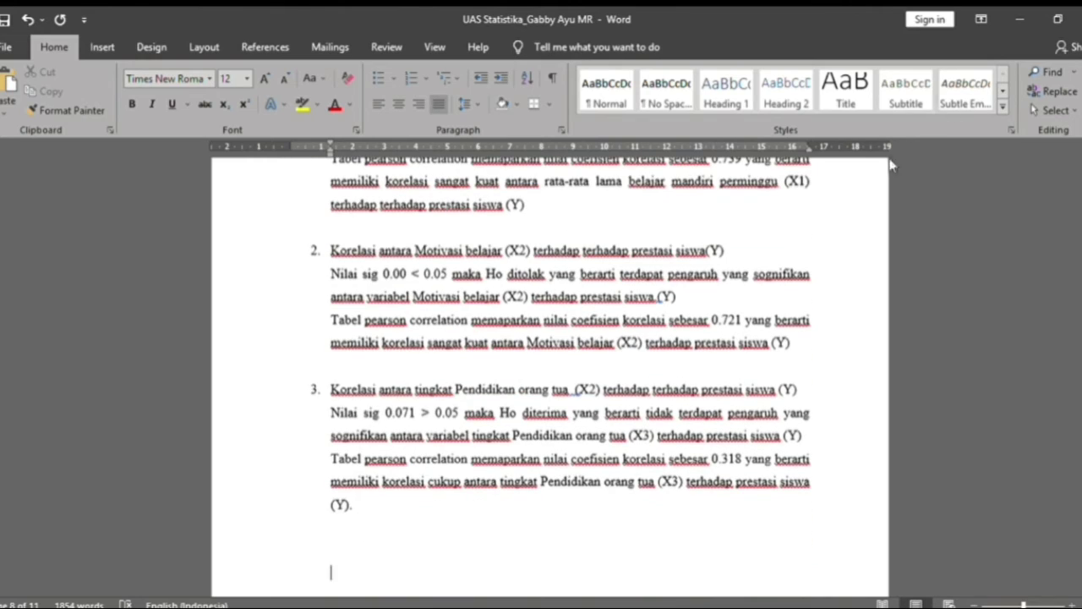
pyautogui.click(590, 389)
pyautogui.press('BackSpace')
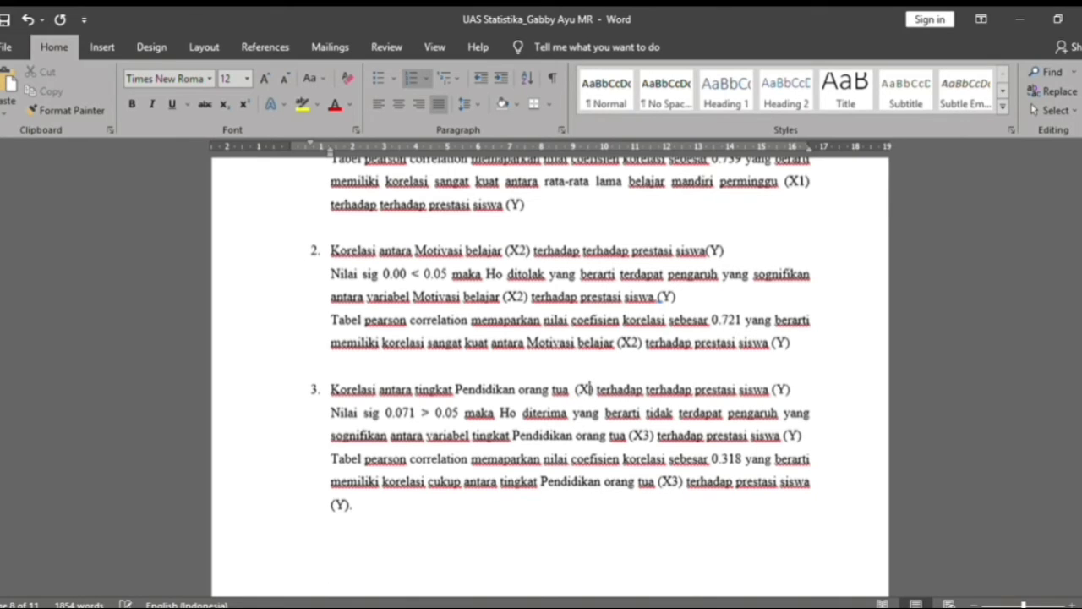
pyautogui.write('3')
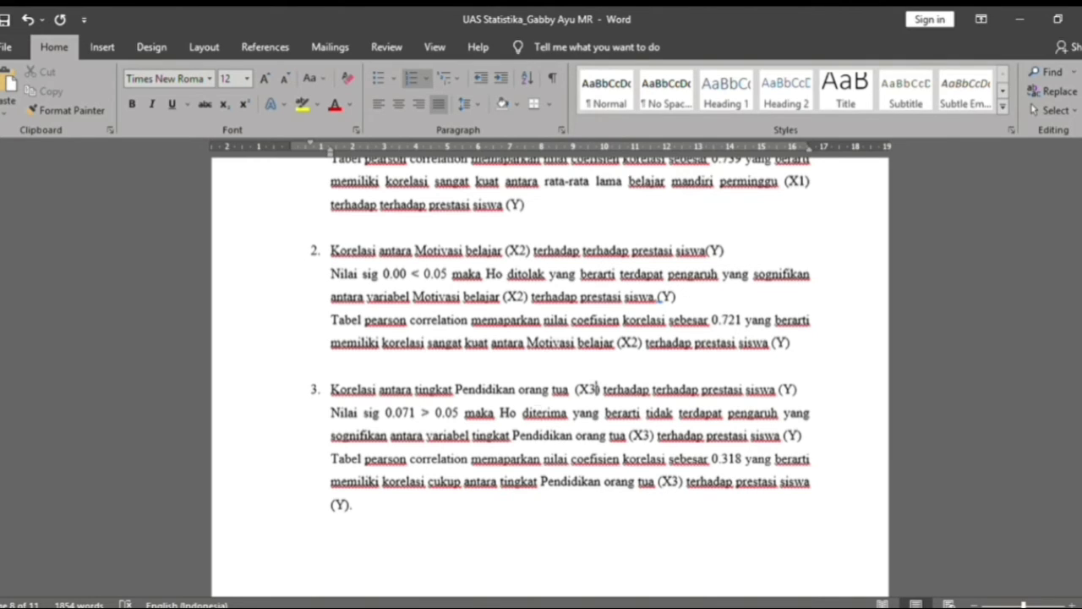
# Correct "sognifikan" to "signifikan" in the third correlation conclusion.
pyautogui.click(340, 435)
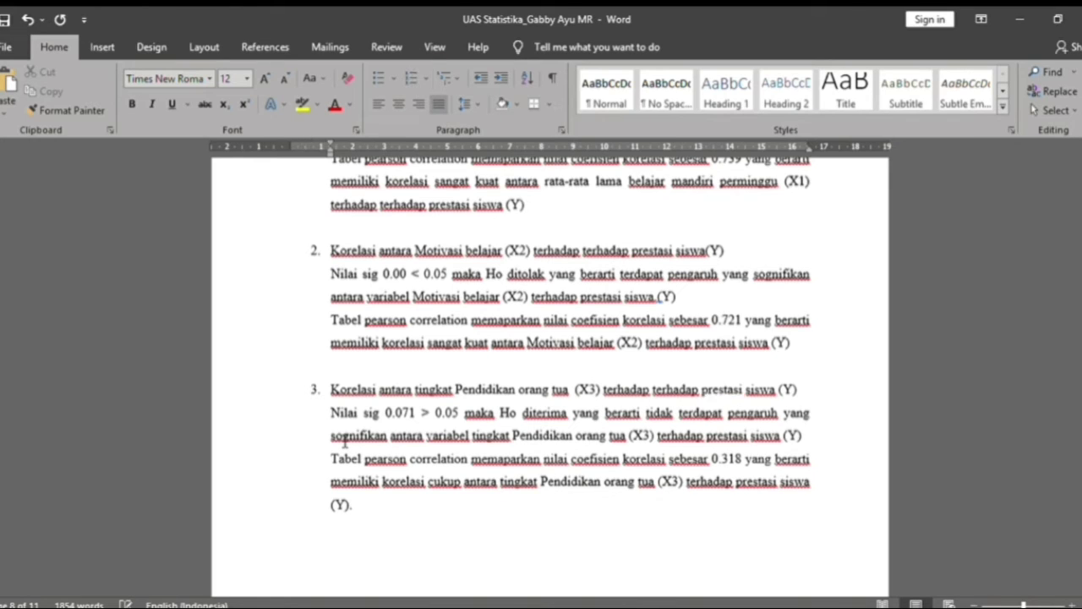
pyautogui.press('BackSpace')
pyautogui.write('i')
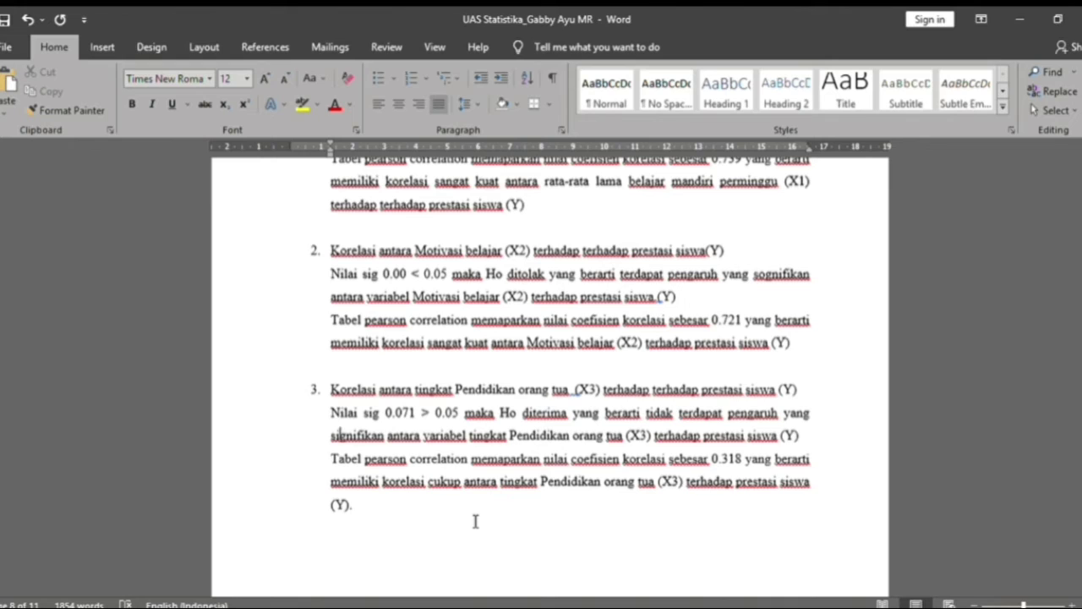
# Recheck the correlation conclusions and continue to the introduction of the answer to question 3.
pyautogui.press('Up')
pyautogui.press('Up')
pyautogui.press('Up')
pyautogui.press('Up')
pyautogui.press('Up')
pyautogui.press('Up')
pyautogui.press('Up')
pyautogui.press('Down')
pyautogui.press('Down')
pyautogui.press('Down')
pyautogui.press('Down')
pyautogui.press('Down')
pyautogui.press('Down')
pyautogui.press('Down')
pyautogui.press('Down')
pyautogui.press('Down')
pyautogui.press('Down')
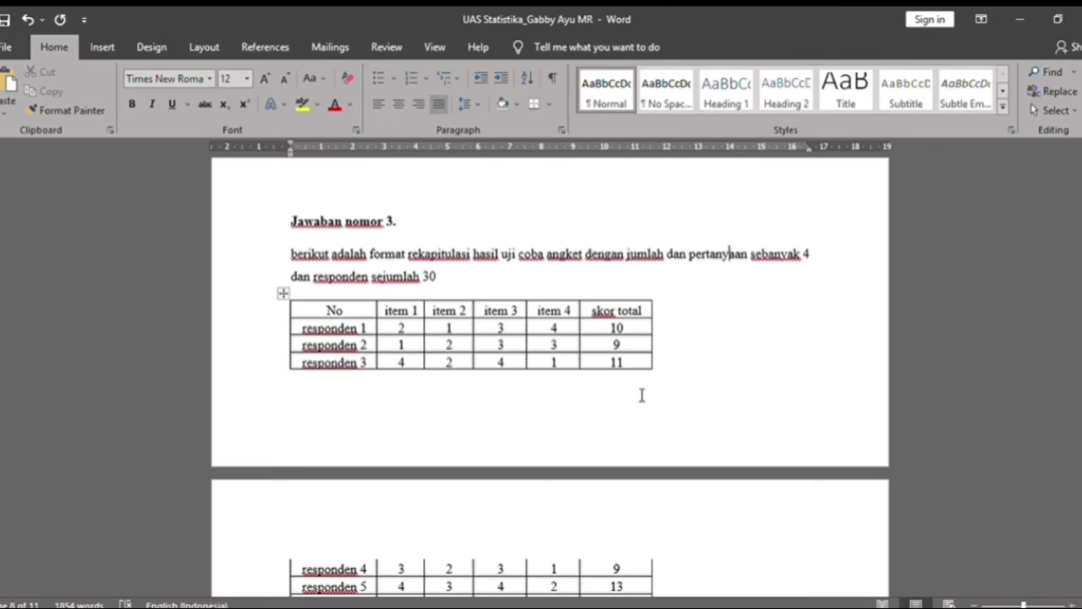
# Examine the questionnaire recap table of item scores and total scores from the first respondent to respondent 30.
pyautogui.press('Down')
pyautogui.press('Down')
pyautogui.press('Down')
pyautogui.press('Down')
pyautogui.press('Down')
pyautogui.press('Down')
pyautogui.press('Down')
pyautogui.press('Down')
pyautogui.press('Down')
pyautogui.press('Down')
pyautogui.press('Down')
pyautogui.press('Down')
pyautogui.press('Down')
pyautogui.press('Down')
pyautogui.press('Down')
pyautogui.press('Down')
pyautogui.press('Down')
pyautogui.press('Down')
pyautogui.press('Down')
pyautogui.press('Down')
pyautogui.press('Down')
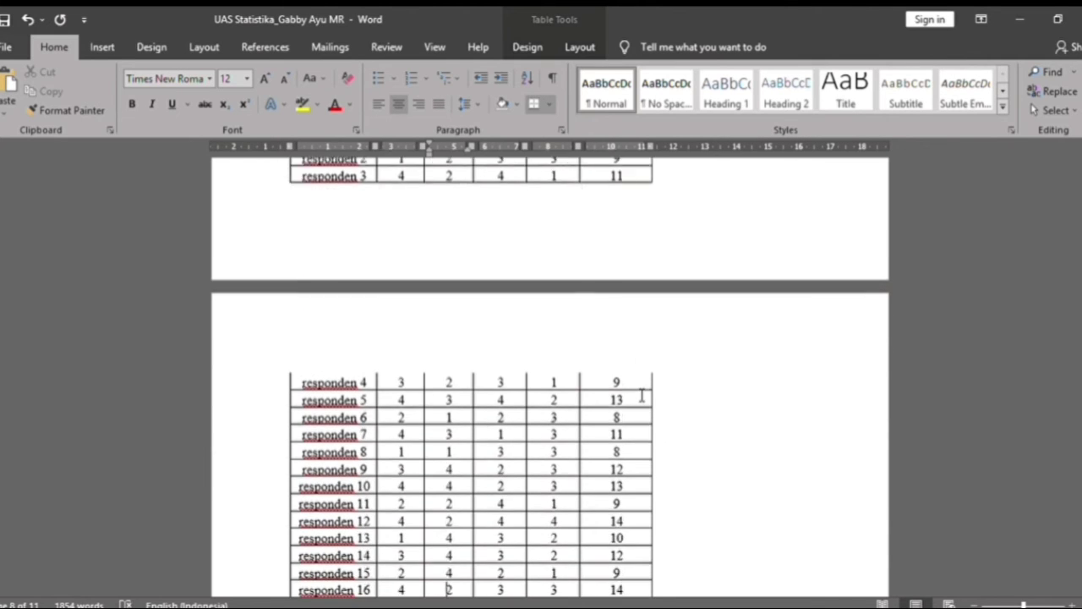
pyautogui.press('Down')
pyautogui.press('Down')
pyautogui.press('Down')
pyautogui.press('Down')
pyautogui.press('Down')
pyautogui.press('Down')
pyautogui.press('Down')
pyautogui.press('Down')
pyautogui.press('Down')
pyautogui.press('Down')
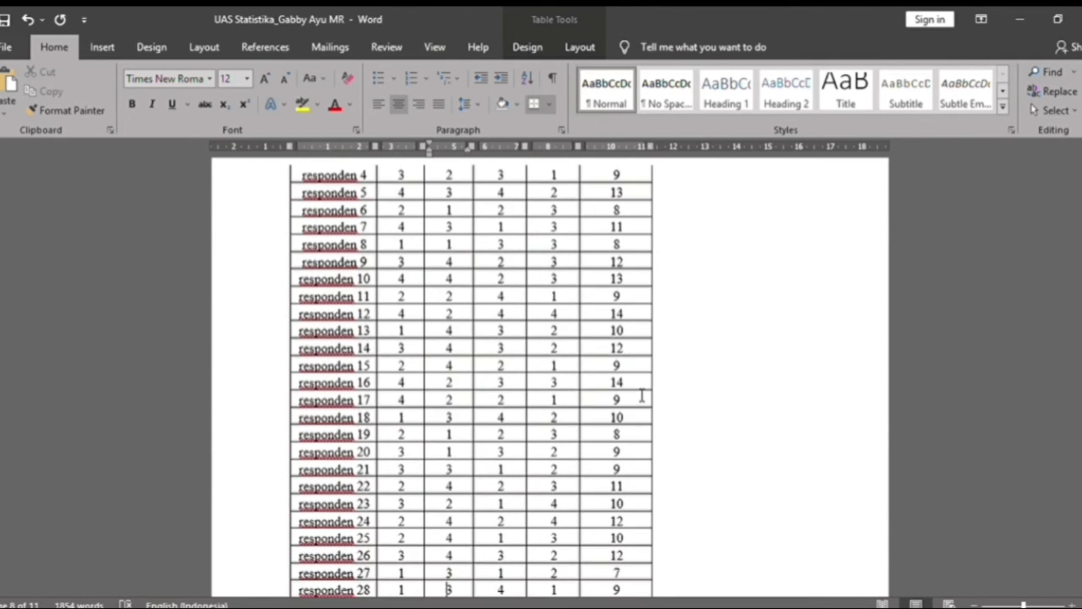
pyautogui.press('Down')
pyautogui.press('Down')
pyautogui.press('Down')
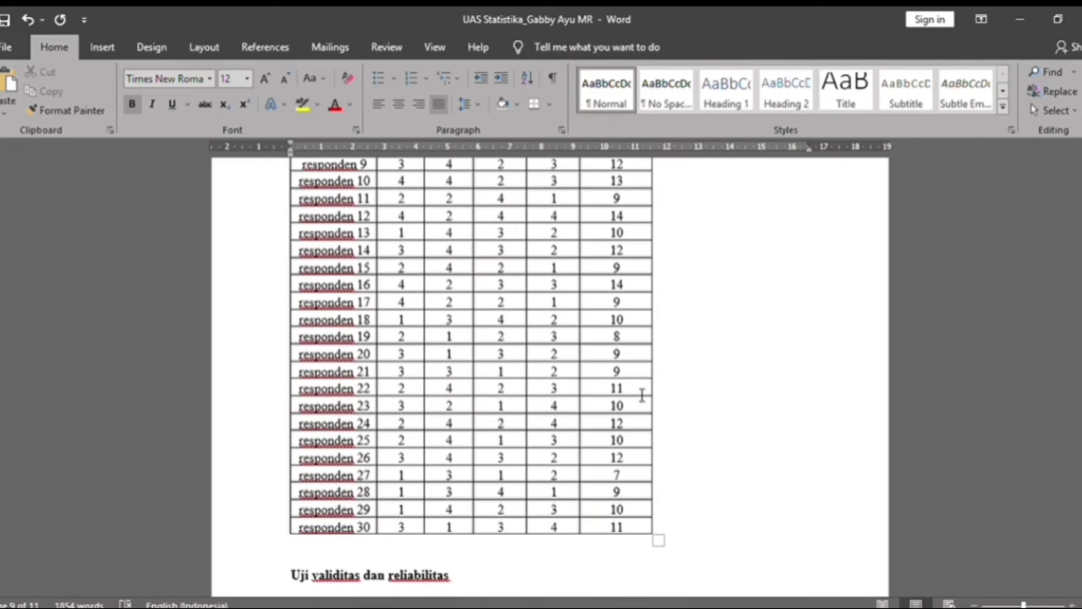
# Look at the start of the validity and reliability section, then return to the end of the respondent table.
pyautogui.press('Down')
pyautogui.press('Down')
pyautogui.press('Down')
pyautogui.press('Down')
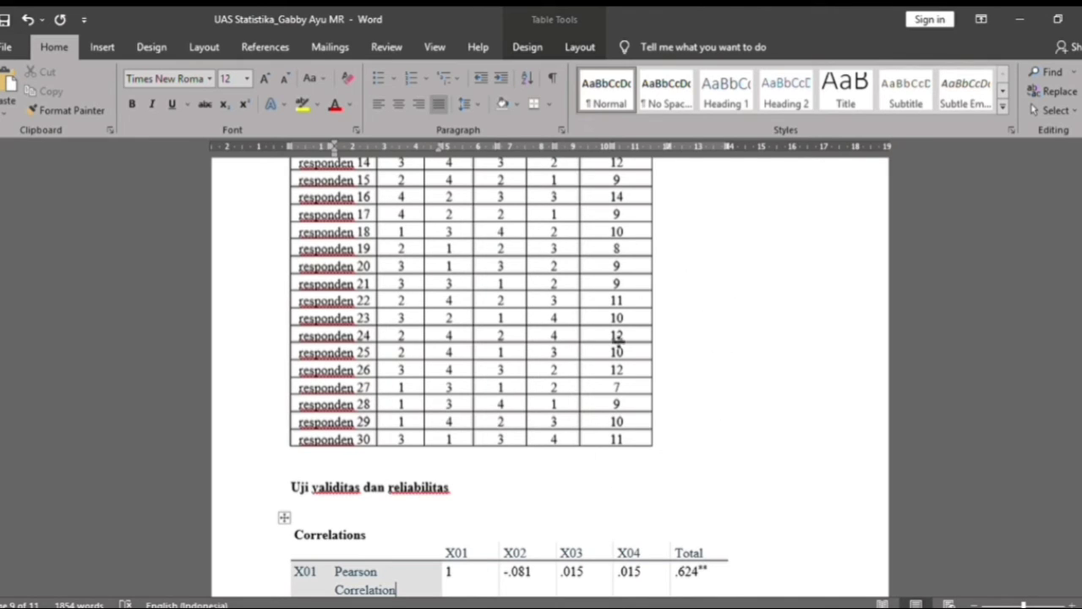
pyautogui.press('Up')
pyautogui.press('Up')
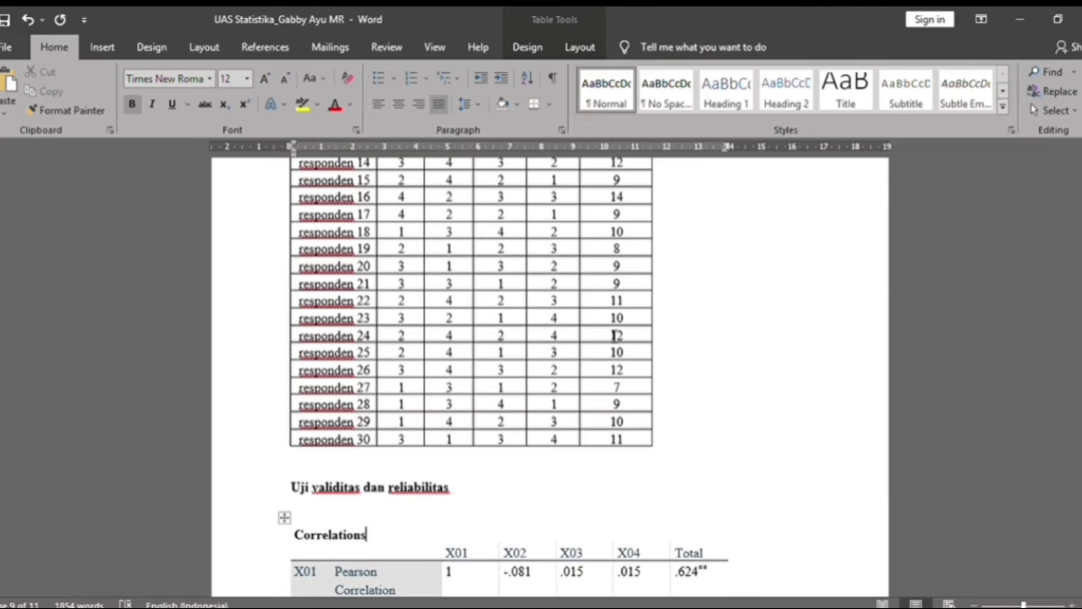
pyautogui.press('Up')
pyautogui.press('Up')
pyautogui.press('Up')
pyautogui.press('Up')
pyautogui.press('Up')
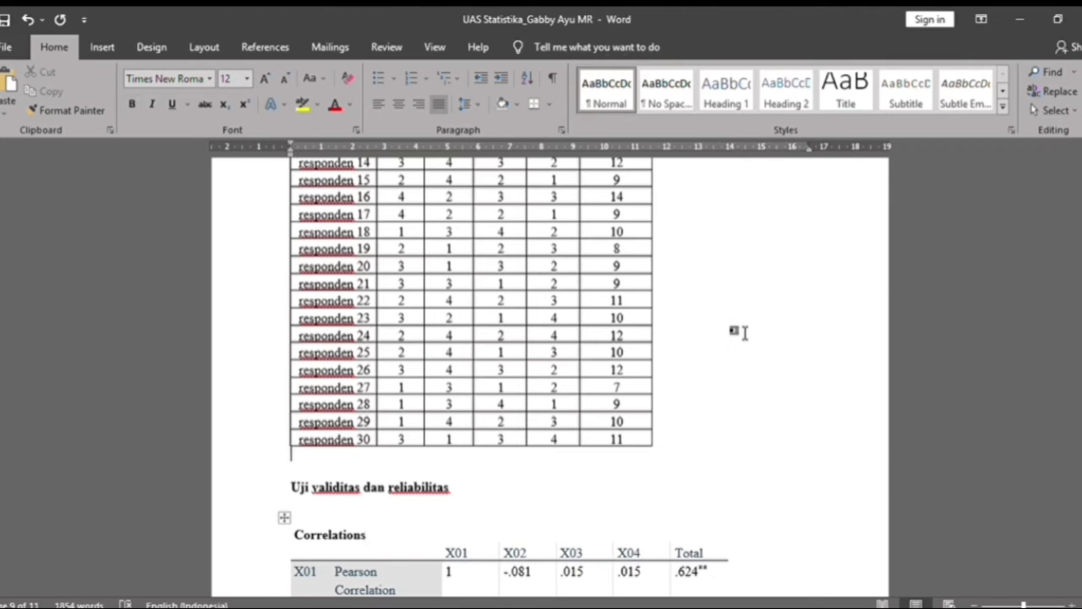
# Look back over the last respondent rows of the report table, then switch to the Excel questionnaire recap sheet.
pyautogui.press('Up')
pyautogui.press('Up')
pyautogui.press('Up')
pyautogui.press('Up')
pyautogui.press('Up')
pyautogui.press('Up')
pyautogui.press('Up')
pyautogui.press('Up')
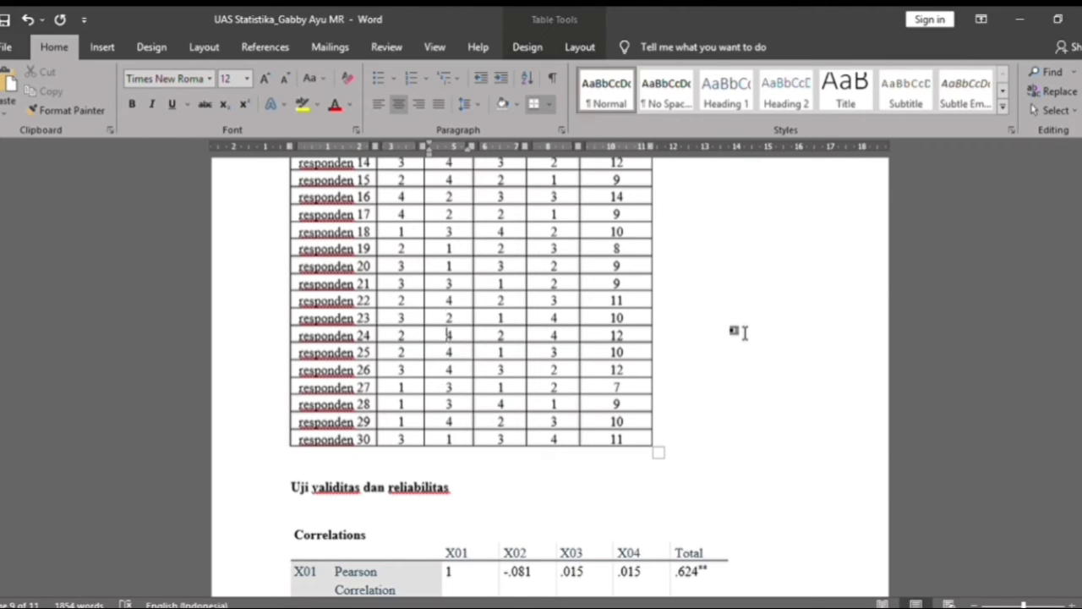
pyautogui.press('Up')
pyautogui.press('Up')
pyautogui.hotkey('alt', 'Tab')
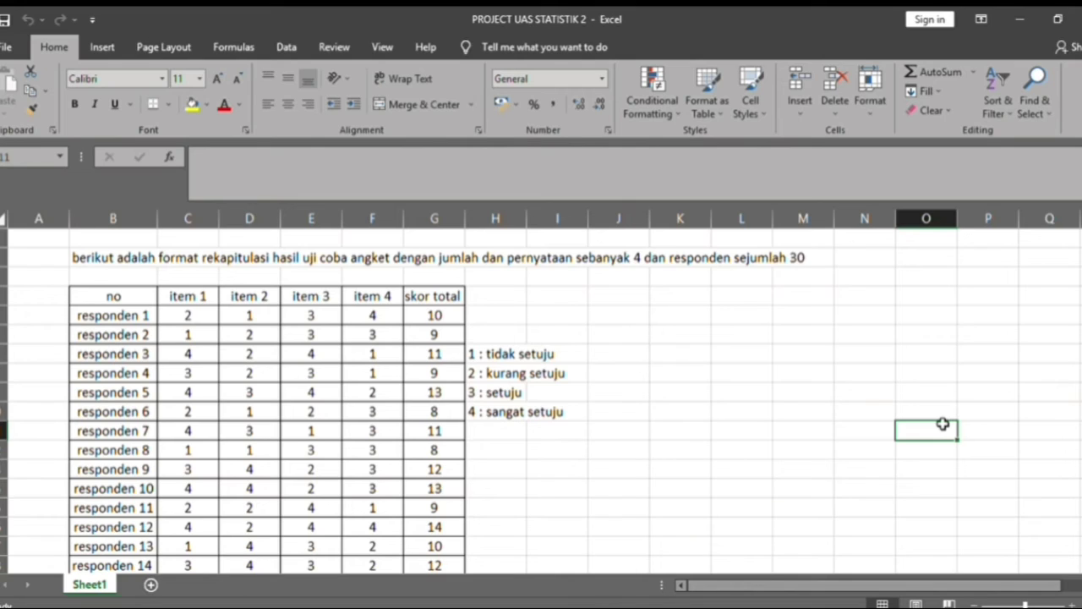
pyautogui.press('Return')
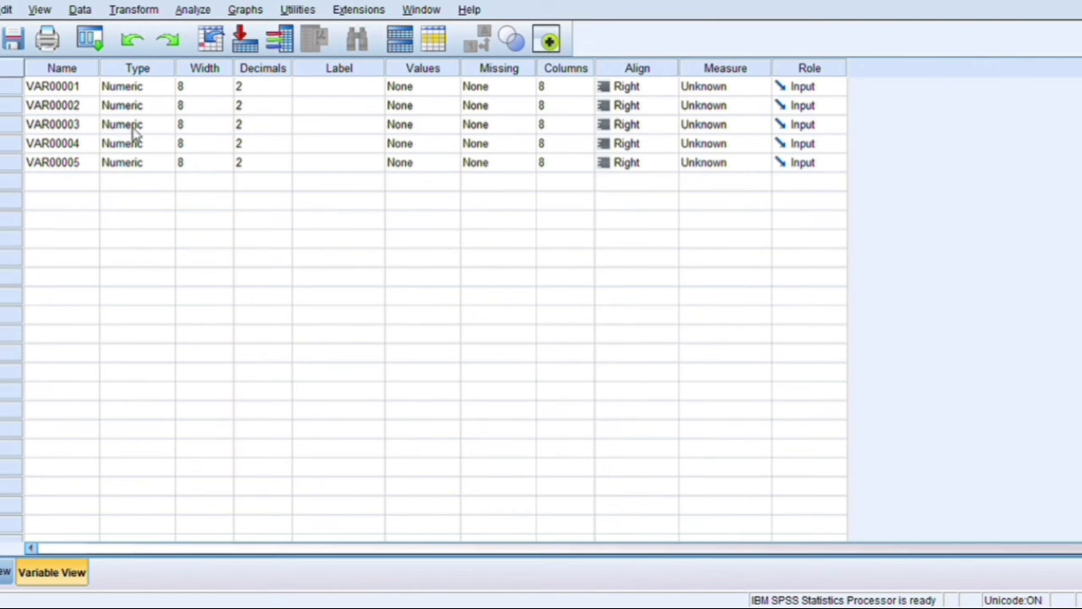
# Rename the five SPSS variables X01, X02, X03, X04 and Total in the variable definitions.
pyautogui.click(83, 75)
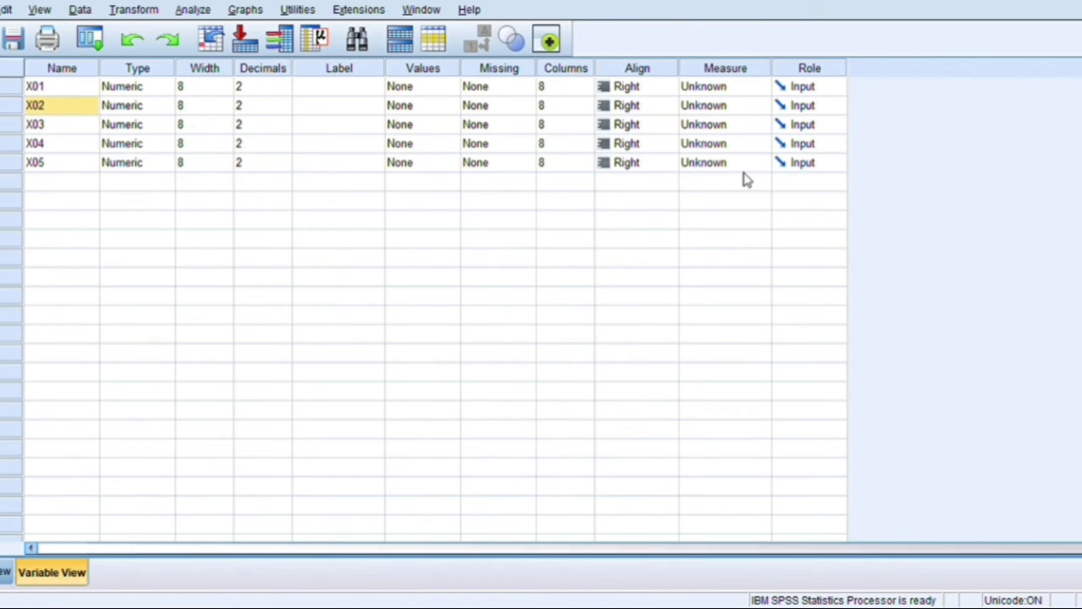
pyautogui.click(62, 165)
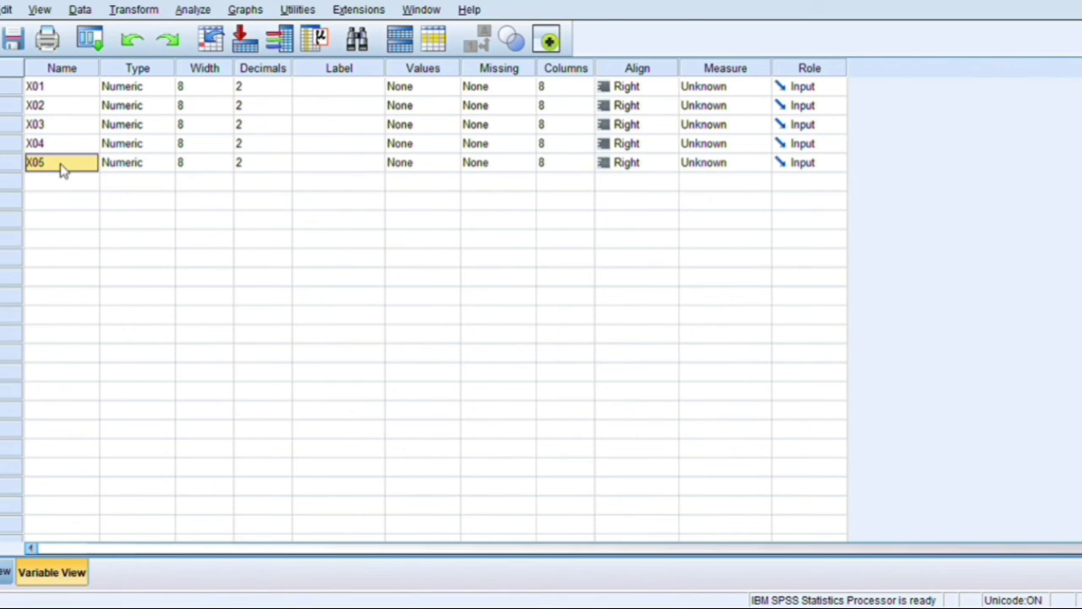
pyautogui.write('TO')
pyautogui.press('BackSpace')
pyautogui.write('tal')
pyautogui.press('Return')
pyautogui.click(61, 168)
pyautogui.write('tp')
pyautogui.press('BackSpace')
pyautogui.press('BackSpace')
pyautogui.write('Tota')
pyautogui.press('Return')
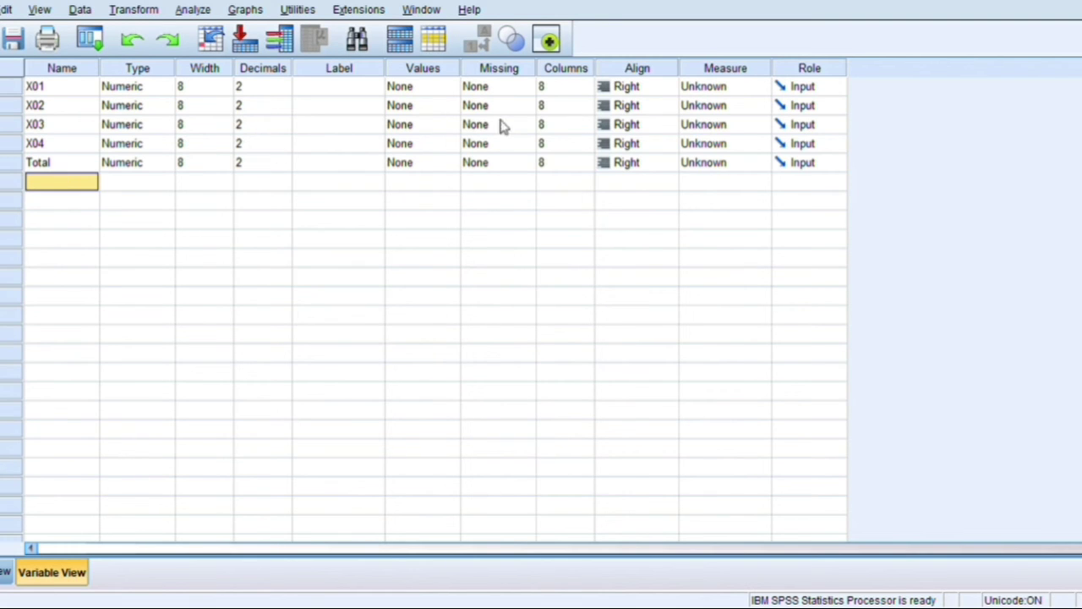
# Show the questionnaire data values and start a bivariate correlation analysis.
pyautogui.hotkey('ctrl', 't')
pyautogui.click(193, 10)
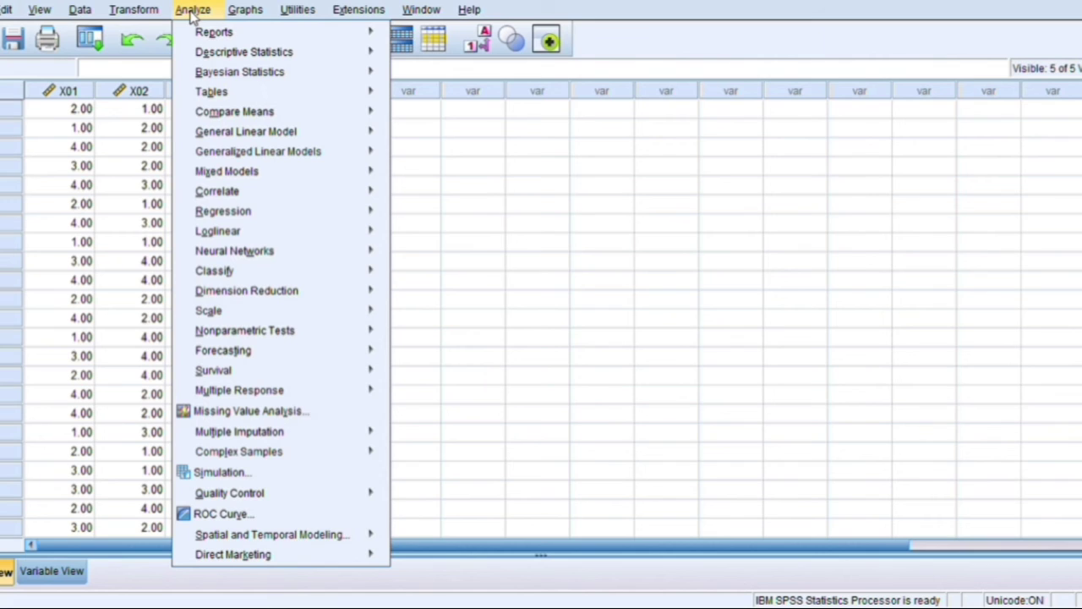
pyautogui.moveTo(231, 193)
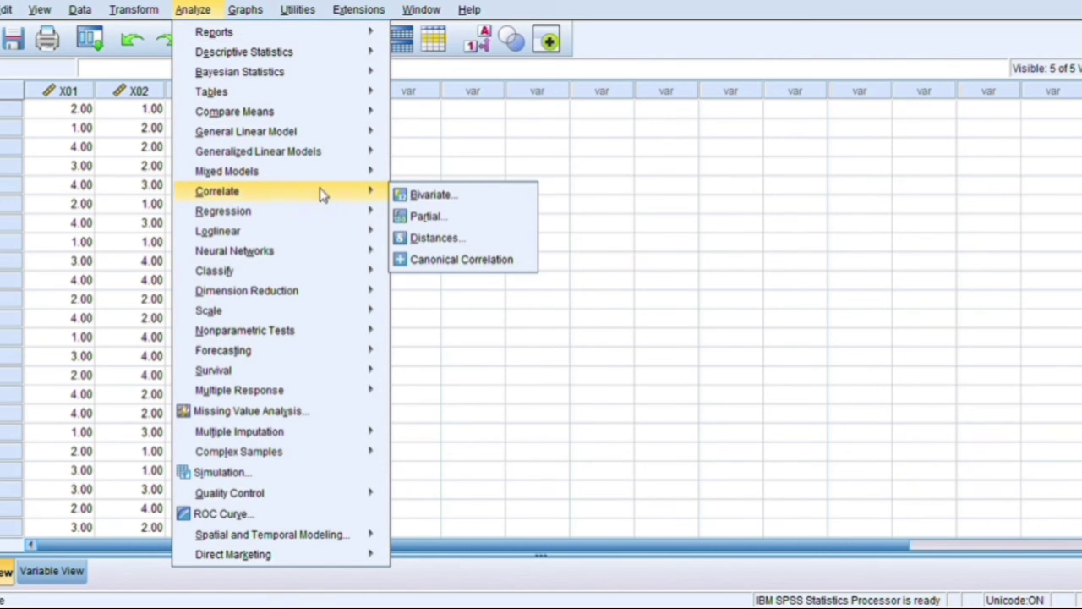
pyautogui.click(427, 200)
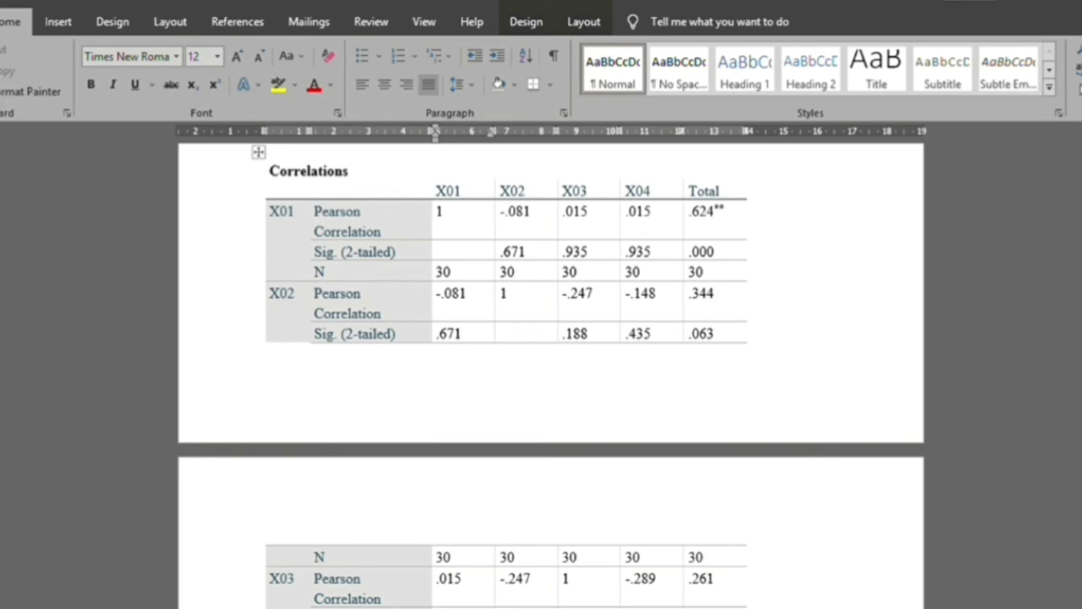
# Read the report's item Correlations table and the Pearson product-moment validity criteria down to the item 1 heading.
pyautogui.scroll(-5, 551, 375)
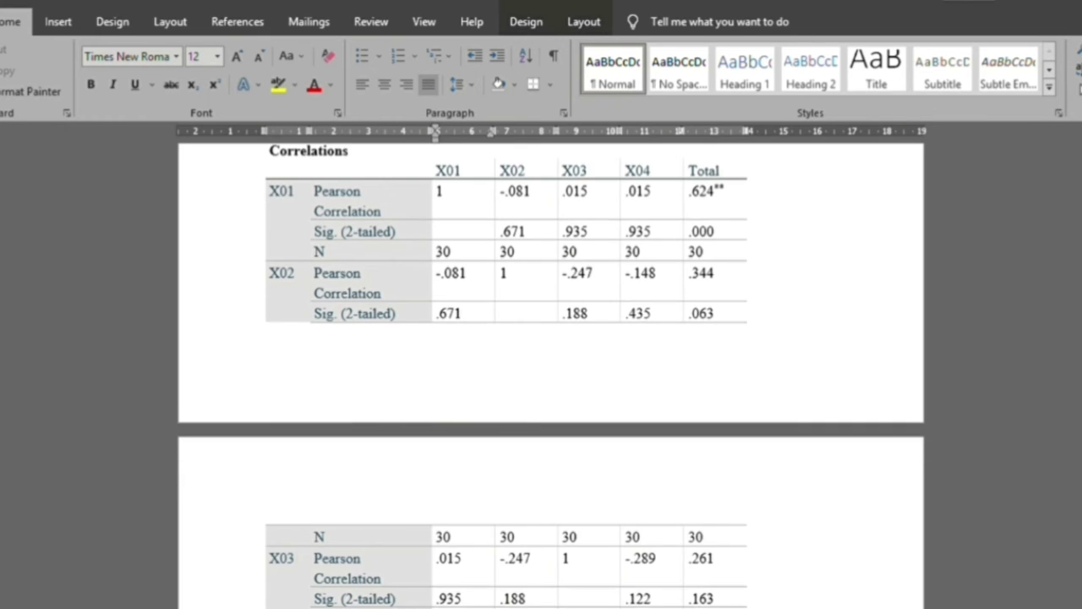
pyautogui.scroll(-6, 432, 605)
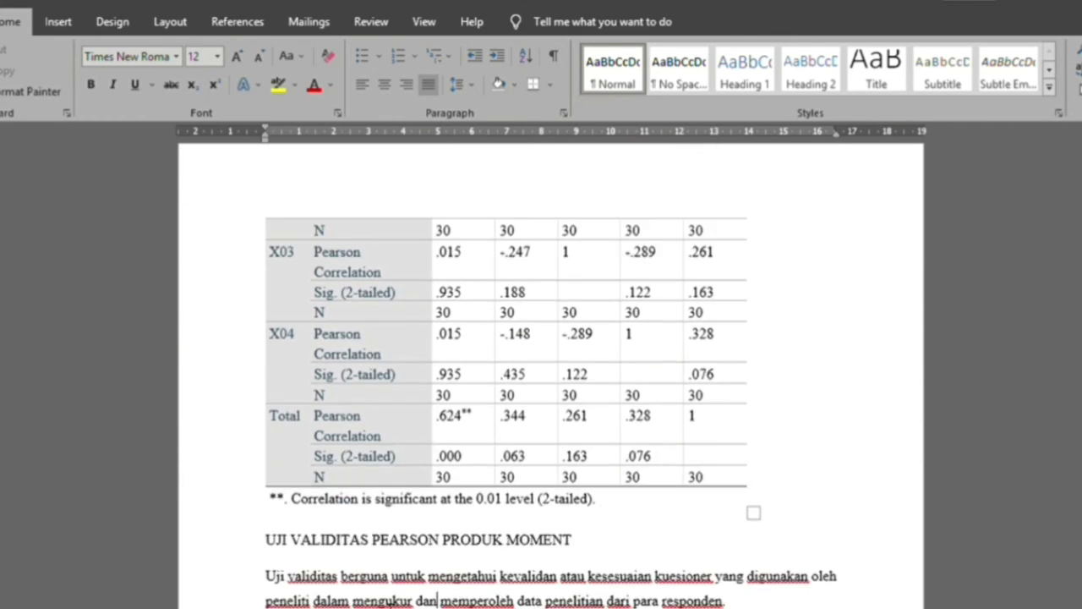
pyautogui.click(433, 605)
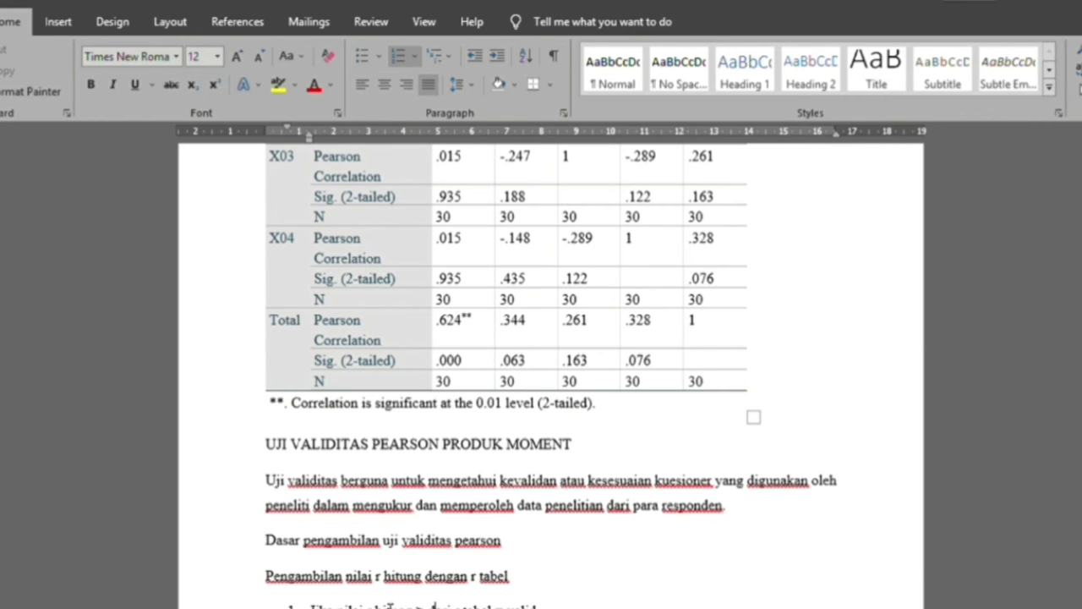
pyautogui.scroll(-2, 435, 602)
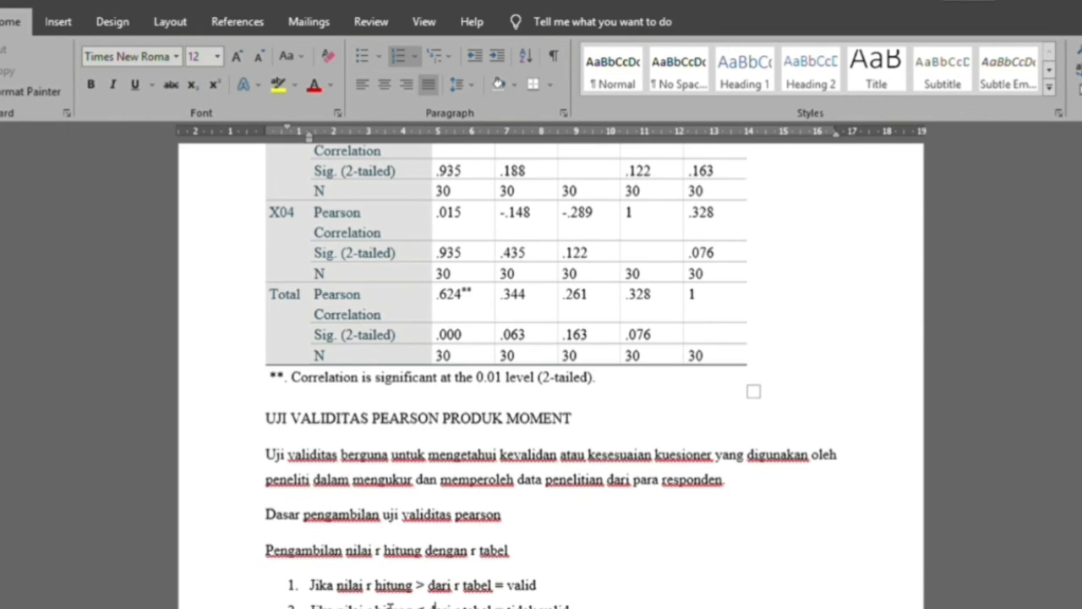
pyautogui.press('Down')
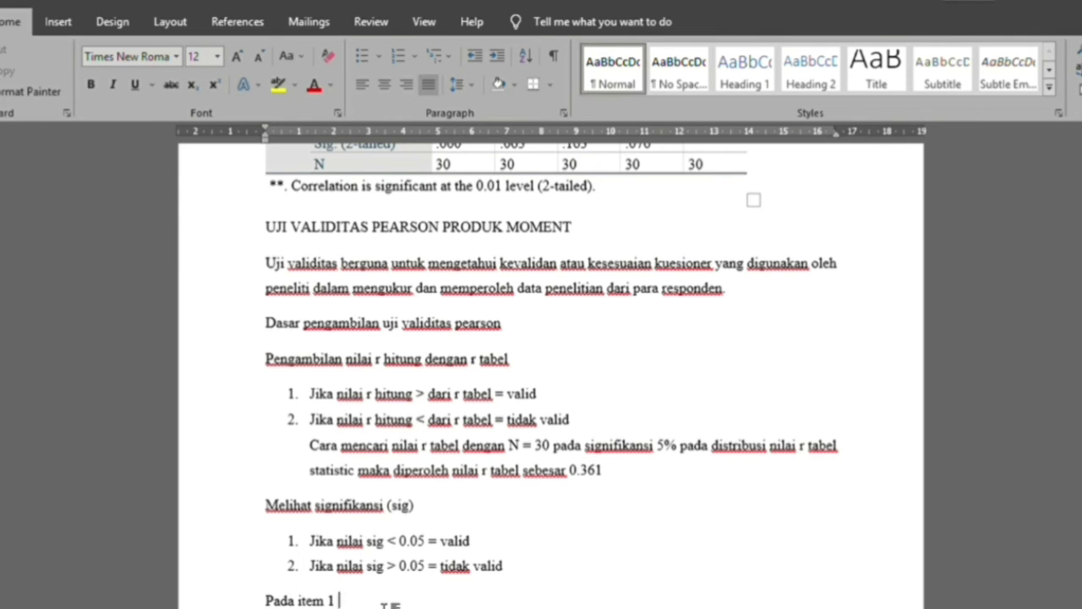
# Go back from the significance criteria to the start of the Correlations table to check the X01 values.
pyautogui.click(438, 565)
pyautogui.press('Up')
pyautogui.press('Up')
pyautogui.press('Up')
pyautogui.press('Up')
pyautogui.press('Up')
pyautogui.press('Up')
pyautogui.press('Up')
pyautogui.press('Up')
pyautogui.press('Up')
pyautogui.press('Up')
pyautogui.press('Up')
pyautogui.press('Up')
pyautogui.press('Up')
pyautogui.press('Up')
pyautogui.press('Up')
pyautogui.press('Up')
pyautogui.press('Up')
pyautogui.press('Up')
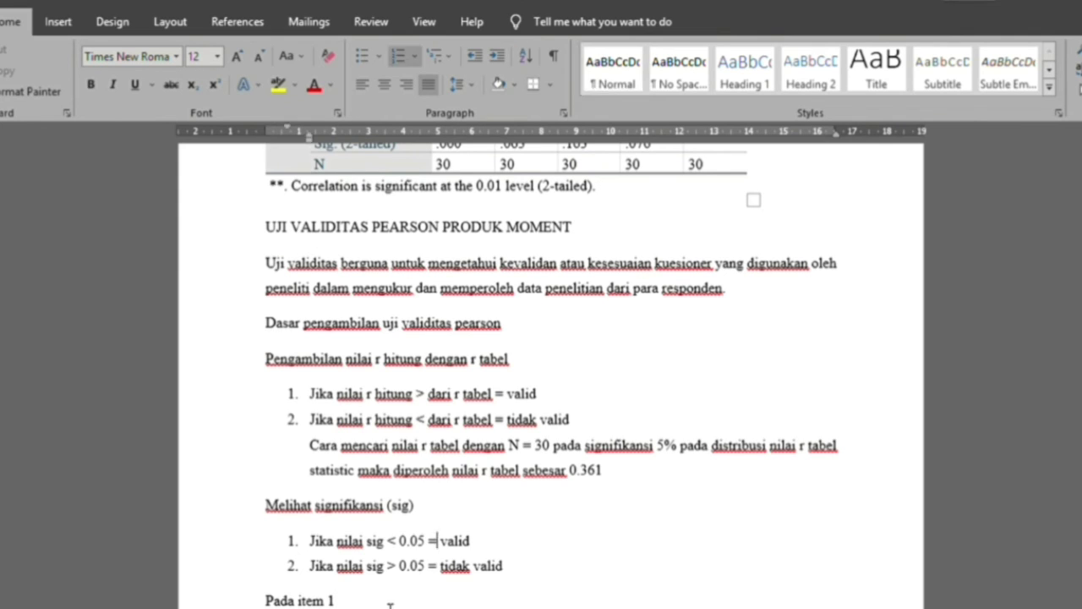
pyautogui.press('Up')
pyautogui.press('Up')
pyautogui.press('Up')
pyautogui.press('Up')
pyautogui.press('Up')
pyautogui.press('Up')
pyautogui.press('Up')
pyautogui.press('Up')
pyautogui.press('Up')
pyautogui.press('Up')
pyautogui.press('Up')
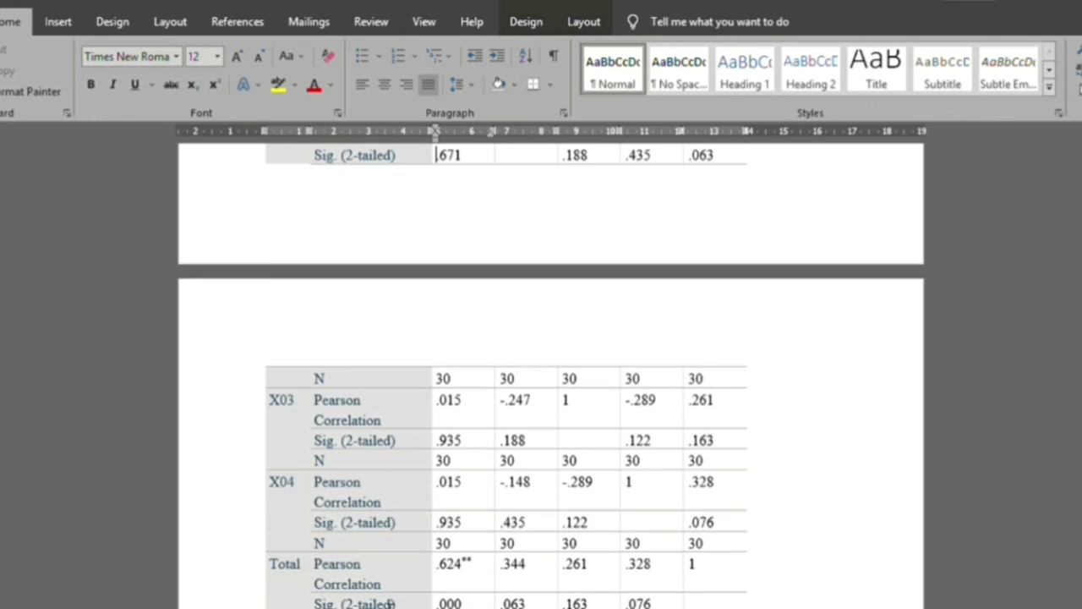
pyautogui.press('Up')
pyautogui.press('Up')
pyautogui.press('Up')
pyautogui.press('Up')
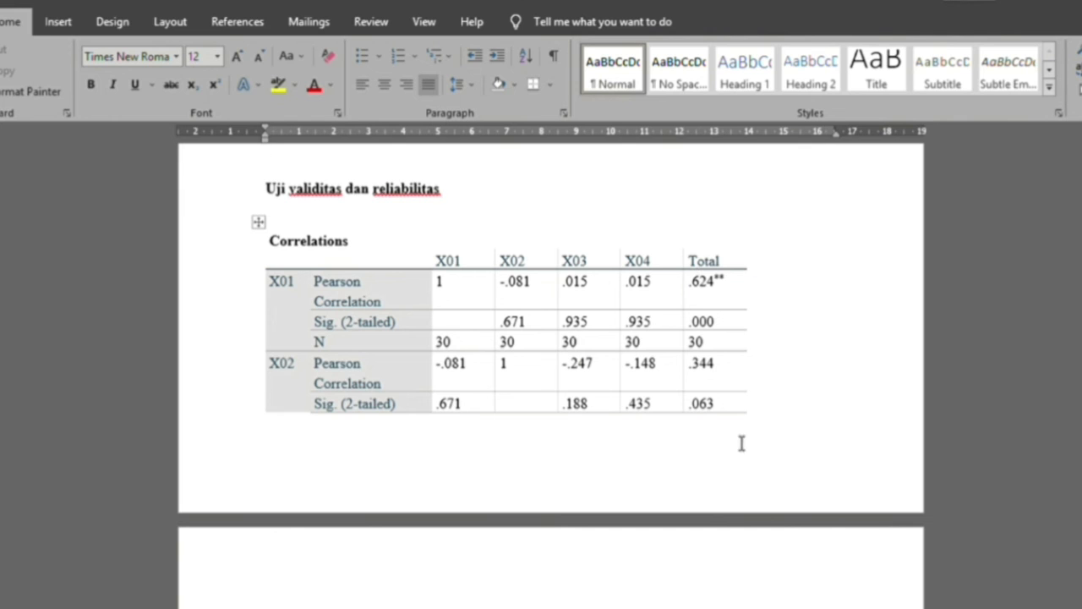
# Read on past the Correlations table and validity criteria to the item 1 validity result and the item 2 heading.
pyautogui.press('Down')
pyautogui.press('Down')
pyautogui.press('Down')
pyautogui.press('Down')
pyautogui.press('Down')
pyautogui.press('Down')
pyautogui.press('Down')
pyautogui.press('Down')
pyautogui.press('Down')
pyautogui.press('Down')
pyautogui.press('Down')
pyautogui.press('Down')
pyautogui.press('Down')
pyautogui.press('Down')
pyautogui.press('Down')
pyautogui.press('Down')
pyautogui.press('Down')
pyautogui.press('Down')
pyautogui.press('Down')
pyautogui.press('Down')
pyautogui.press('Down')
pyautogui.press('Down')
pyautogui.press('Down')
pyautogui.press('Down')
pyautogui.press('Down')
pyautogui.press('Down')
pyautogui.press('Down')
pyautogui.press('Down')
pyautogui.press('Down')
pyautogui.press('Down')
pyautogui.press('Down')
pyautogui.press('Down')
pyautogui.press('Down')
pyautogui.press('Down')
pyautogui.press('Down')
pyautogui.press('Down')
pyautogui.press('Down')
pyautogui.press('Down')
pyautogui.press('Down')
pyautogui.press('Down')
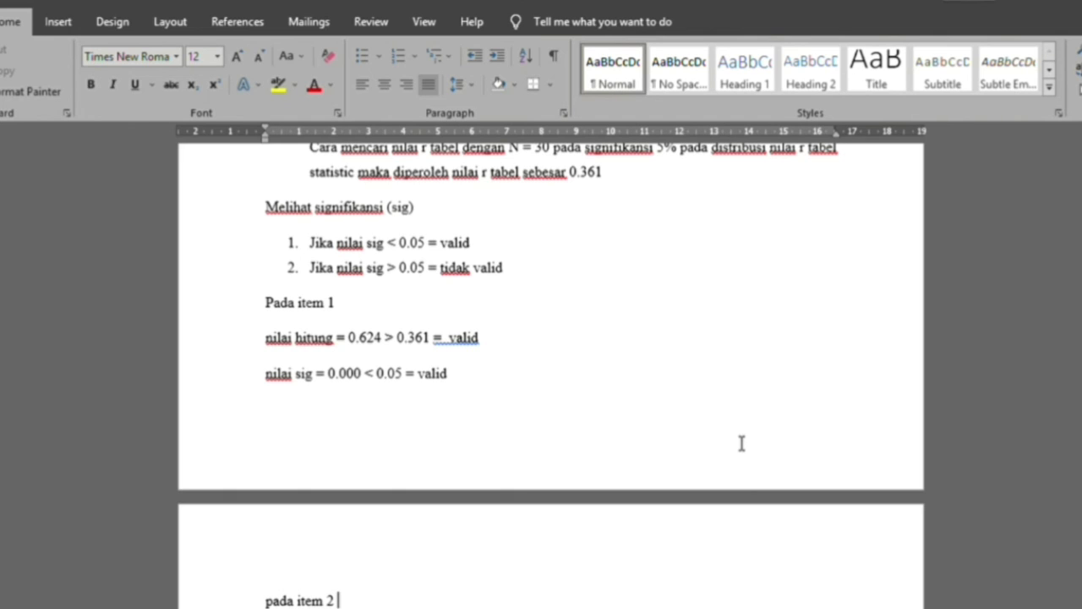
# Examine the validity results for items 2, 3 and 4 up to the Cronbach alpha reliability heading.
pyautogui.scroll(-5, 742, 443)
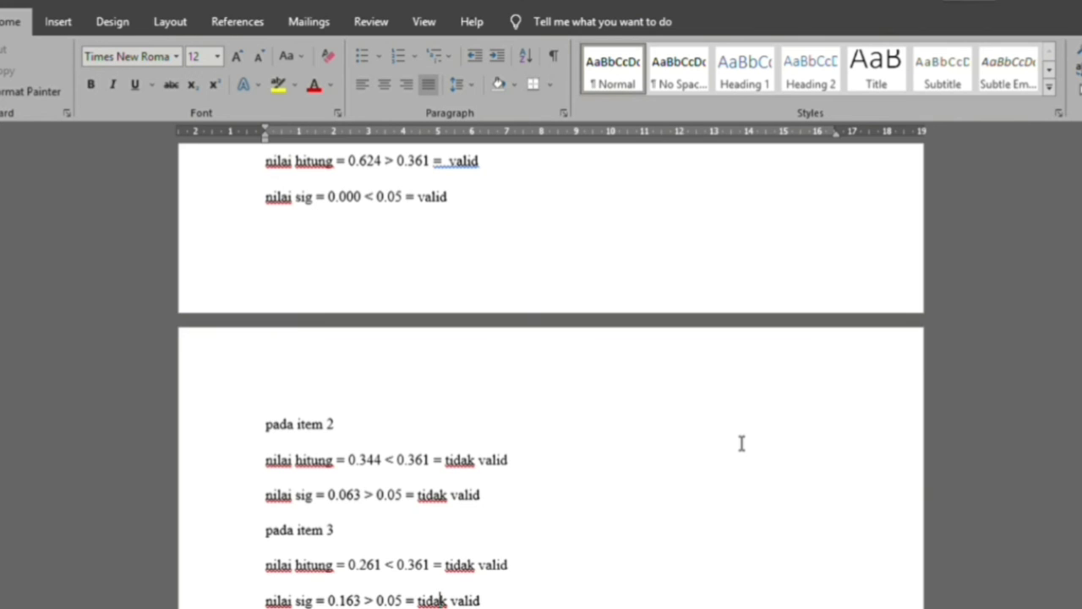
pyautogui.press('Return')
pyautogui.write('pada item 4')
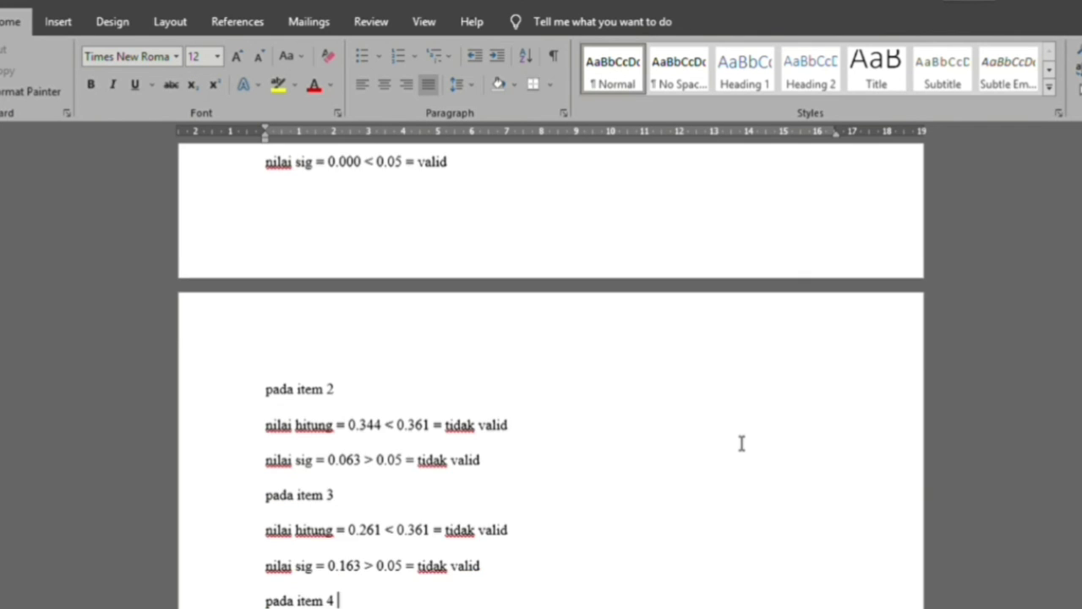
pyautogui.press('Return')
pyautogui.write('nilai hitung = 0.328 < 0.361 = tidak valid')
pyautogui.press('Return')
pyautogui.write('nilai sig = 0.076 > 0.05 = tidak valid')
pyautogui.press('Return')
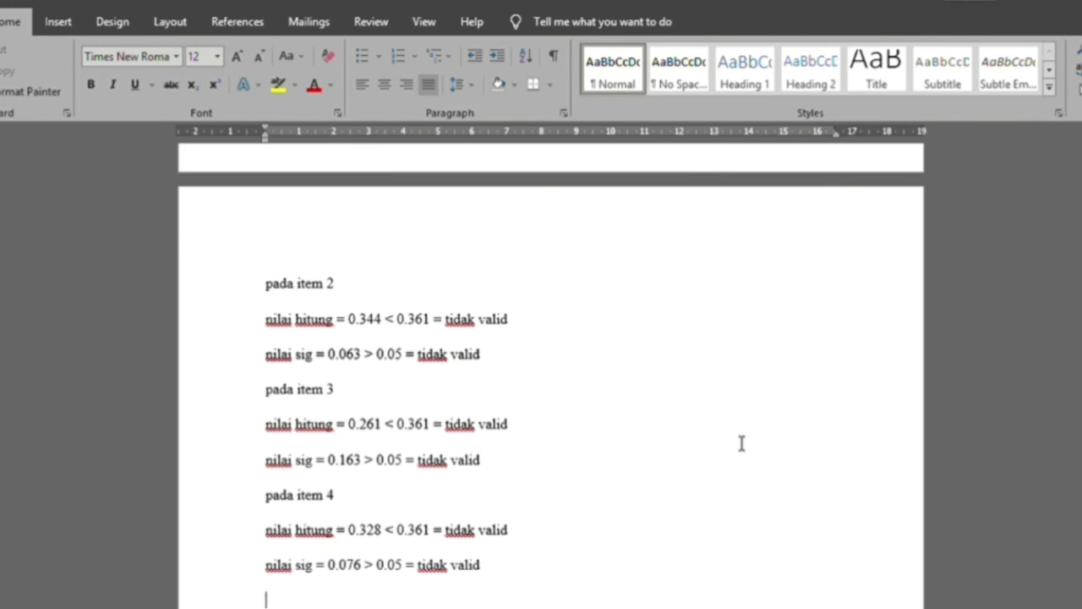
pyautogui.write('UJI RELIABILITAS CRONBACH ALPHA')
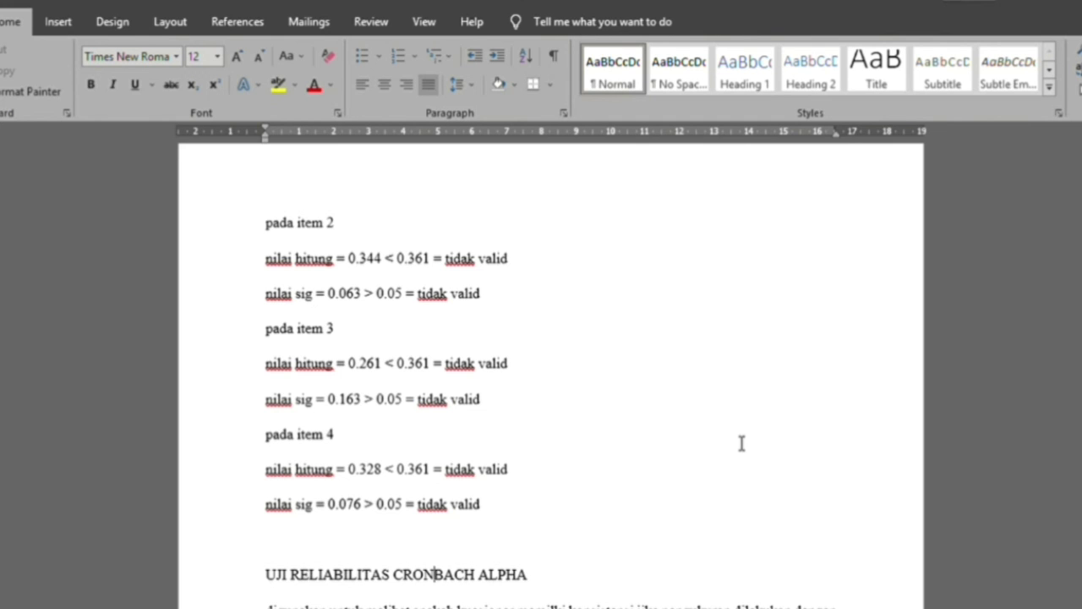
# Return to the validity criteria and the item 1 result to recheck them against the other items.
pyautogui.press('Up')
pyautogui.press('Up')
pyautogui.press('Up')
pyautogui.press('Up')
pyautogui.press('Up')
pyautogui.press('Up')
pyautogui.press('Up')
pyautogui.press('Up')
pyautogui.press('Up')
pyautogui.press('Up')
pyautogui.press('Up')
pyautogui.press('Up')
pyautogui.press('Up')
pyautogui.press('Up')
pyautogui.press('Up')
pyautogui.press('Up')
pyautogui.press('Up')
pyautogui.press('Up')
pyautogui.press('Up')
pyautogui.press('Up')
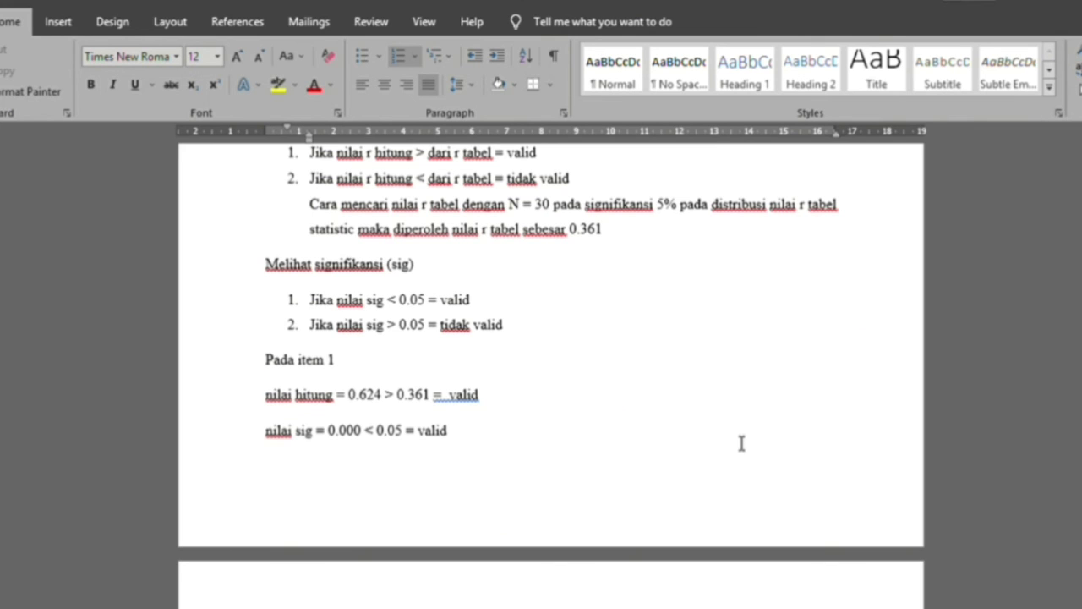
# Review the item validity results again and read the Cronbach alpha reliability test's purpose and decision criterion.
pyautogui.press('Down')
pyautogui.press('Down')
pyautogui.press('Down')
pyautogui.press('Down')
pyautogui.press('Down')
pyautogui.press('Down')
pyautogui.press('Down')
pyautogui.press('Down')
pyautogui.press('Down')
pyautogui.press('Down')
pyautogui.press('Down')
pyautogui.press('Down')
pyautogui.press('Down')
pyautogui.press('Down')
pyautogui.press('Down')
pyautogui.press('Down')
pyautogui.press('Down')
pyautogui.press('Down')
pyautogui.press('Down')
pyautogui.press('Down')
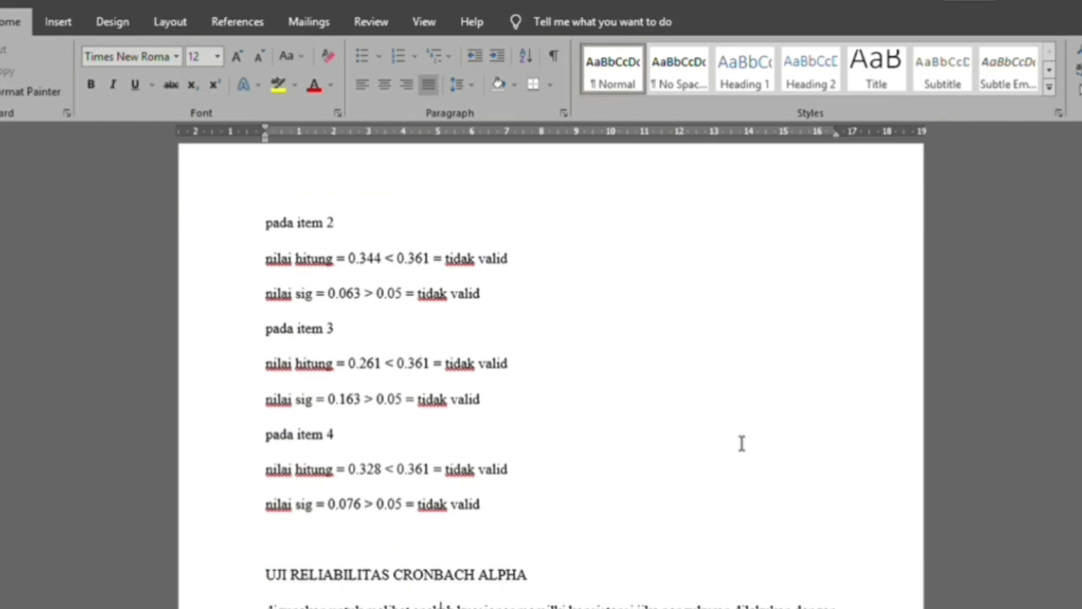
pyautogui.press('Down')
pyautogui.press('Down')
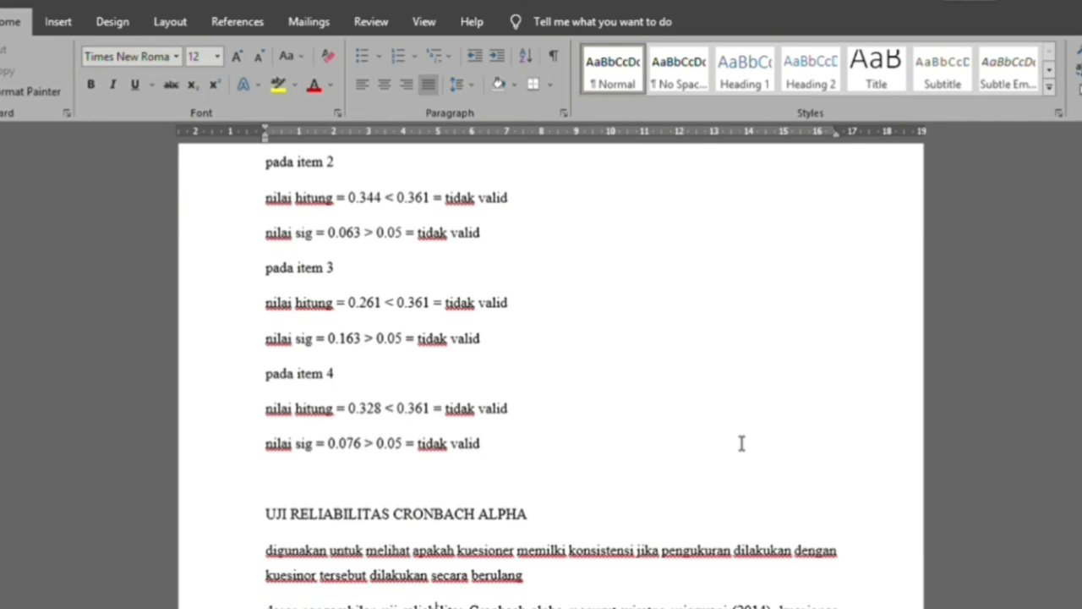
pyautogui.press('Down')
pyautogui.press('Down')
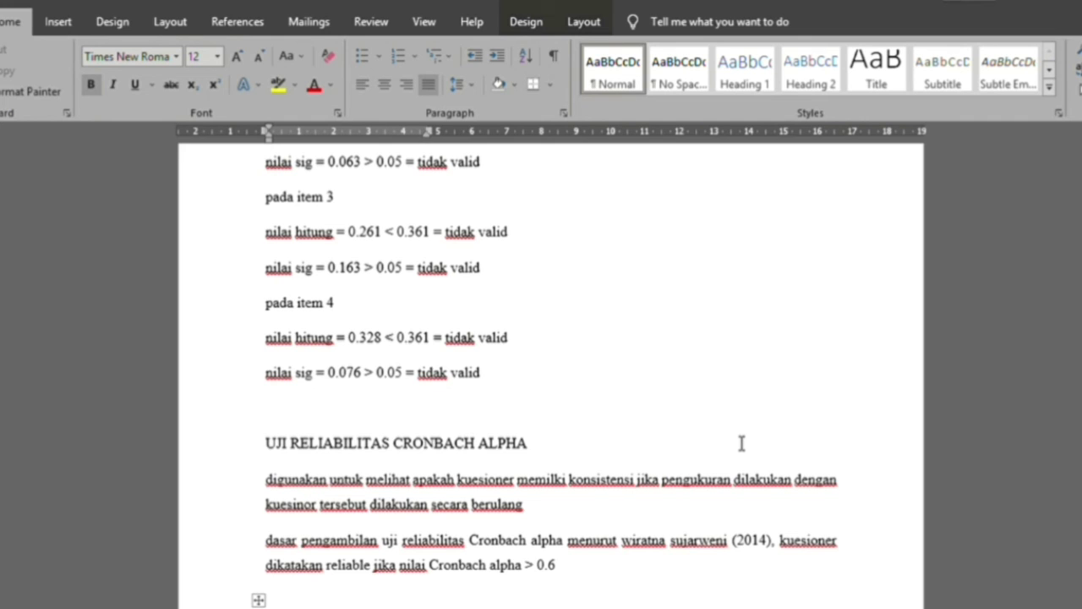
# Switch to the questionnaire data in SPSS and start a Scale reliability analysis.
pyautogui.scroll(-2, 741, 443)
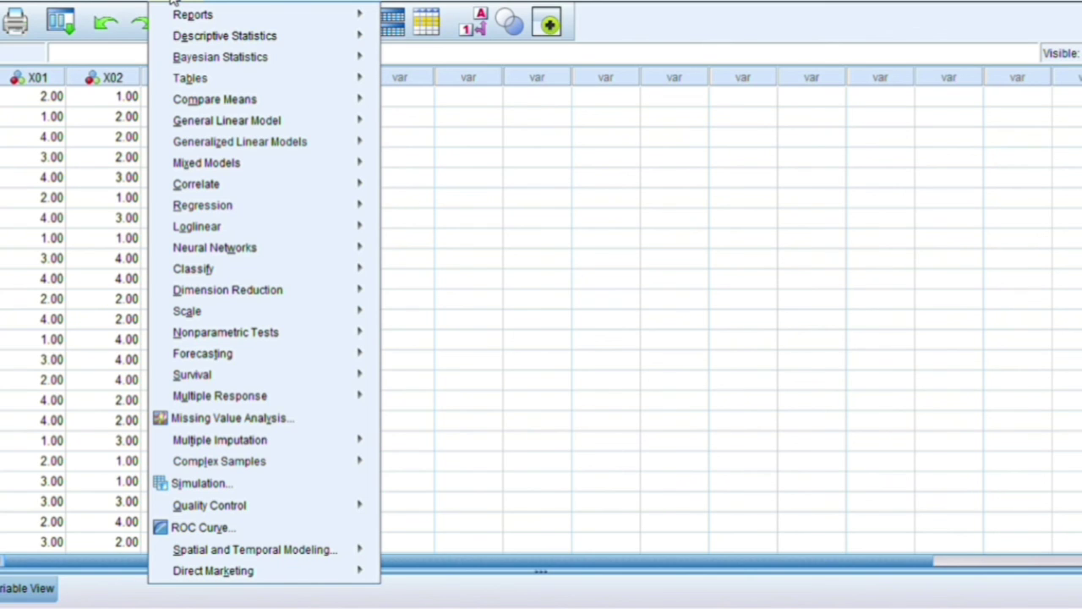
pyautogui.moveTo(209, 316)
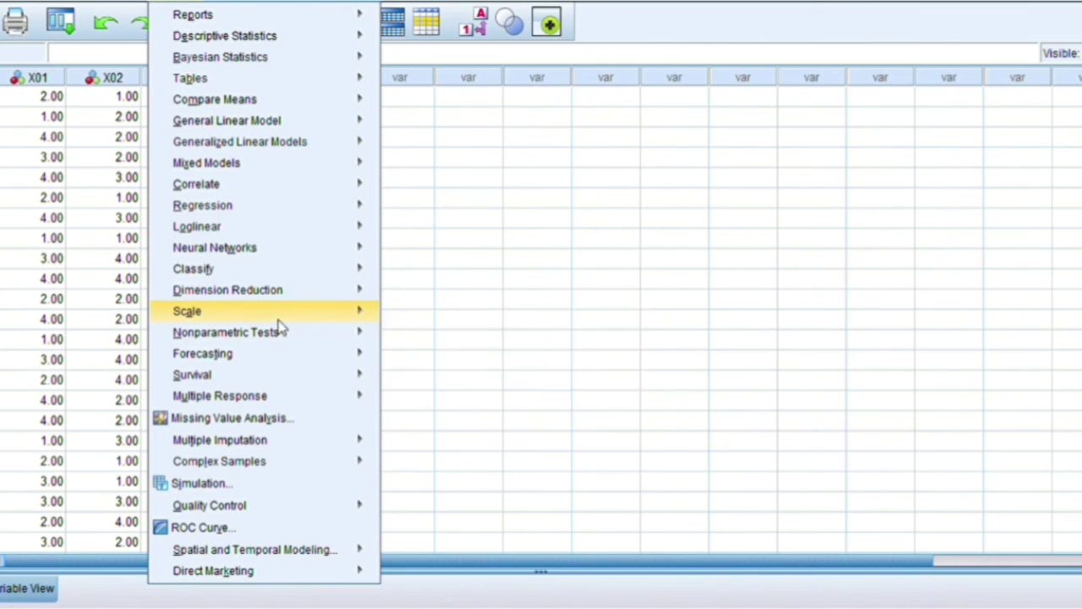
pyautogui.click(393, 319)
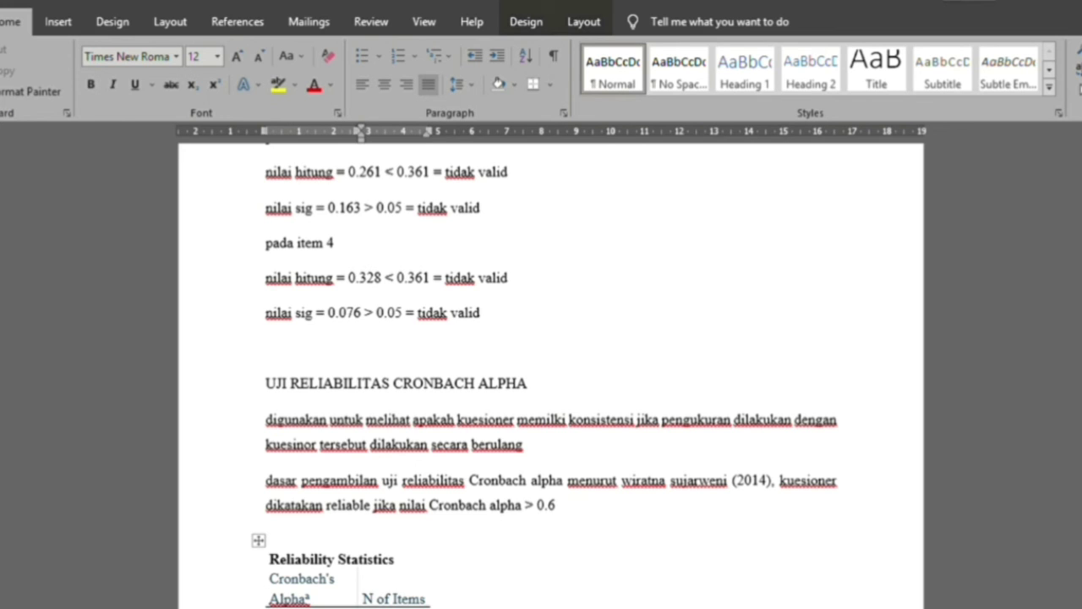
# Return to the Word report and read the Reliability Statistics table and the Cronbach alpha conclusion below it.
pyautogui.press('Down')
pyautogui.press('Down')
pyautogui.press('Down')
pyautogui.press('Down')
pyautogui.press('Down')
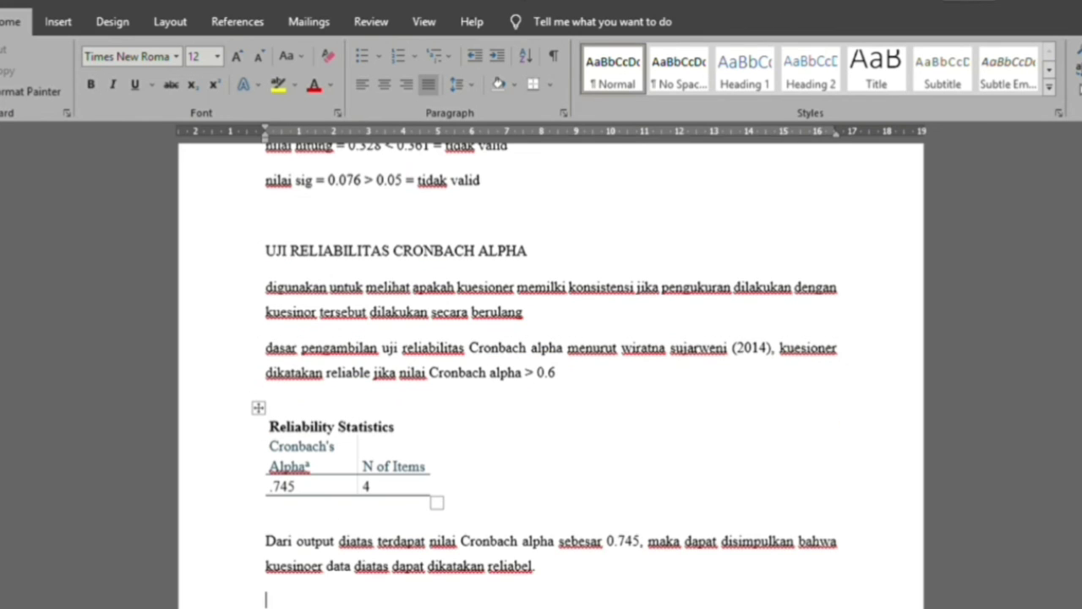